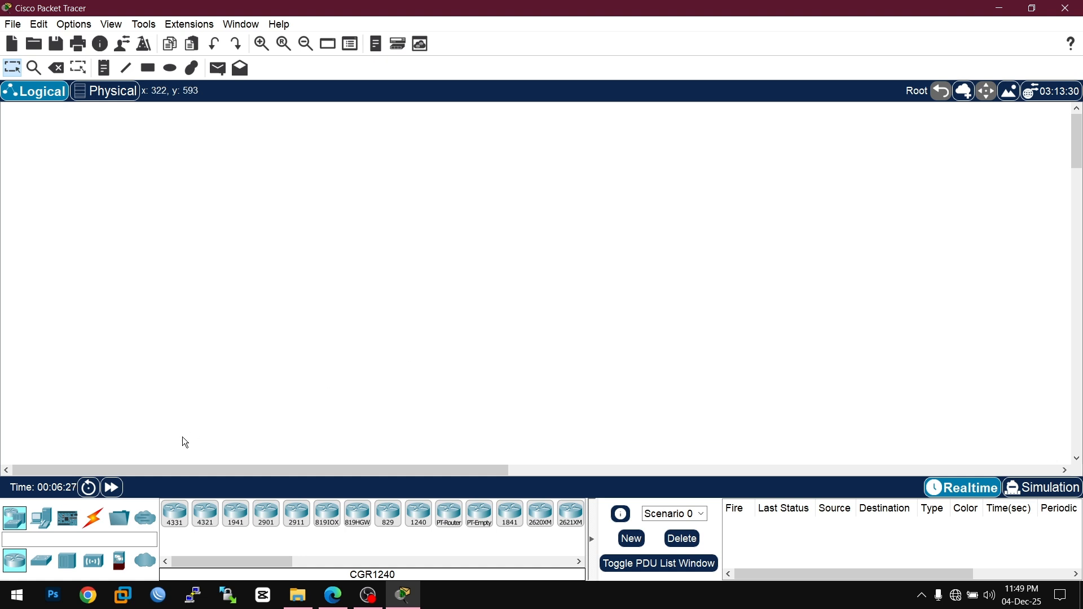
# - Place a PC, a 2960 switch and a server in a row across the empty logical workspace
pyautogui.click(46, 521)
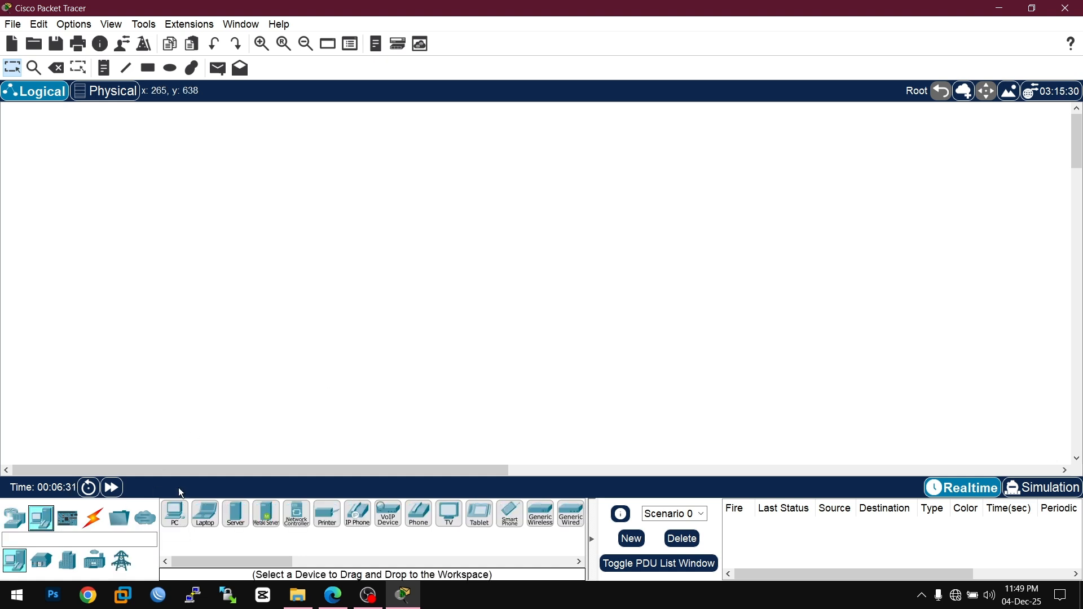
pyautogui.moveTo(180, 526); pyautogui.dragTo(144, 283)
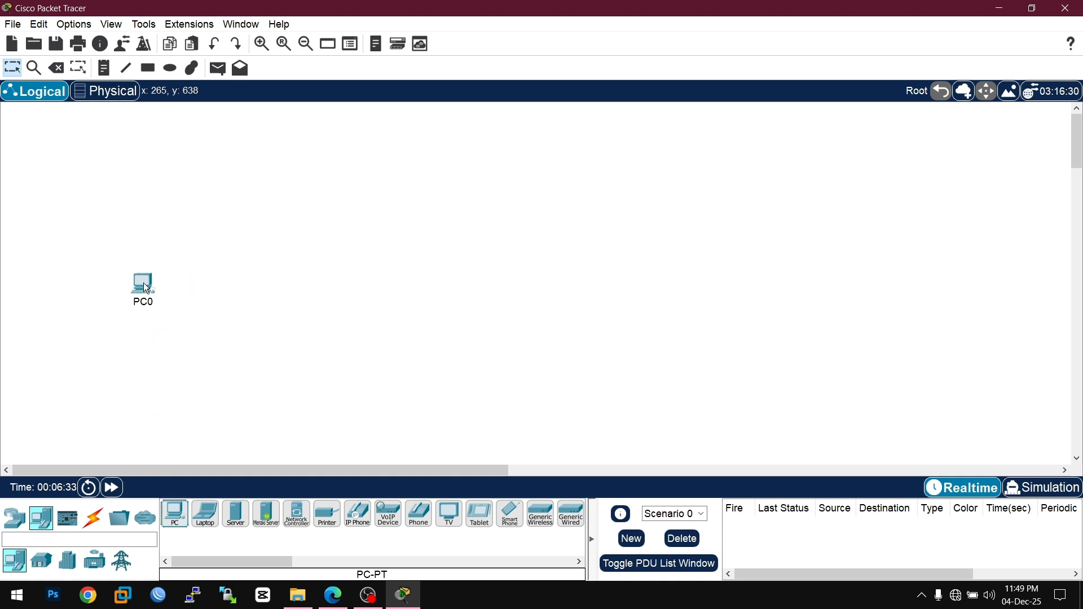
pyautogui.click(14, 518)
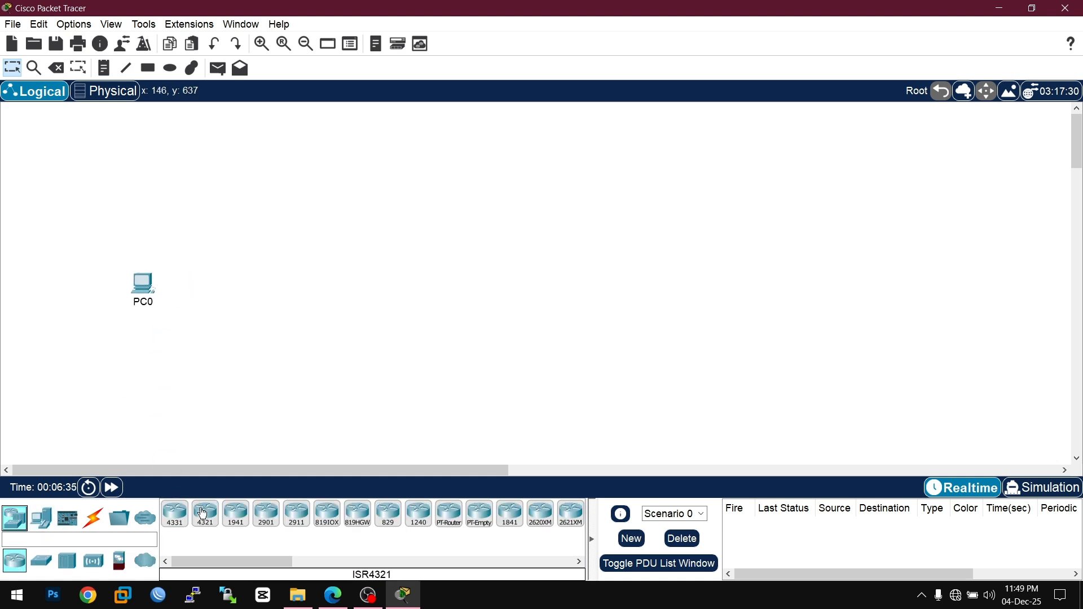
pyautogui.click(39, 561)
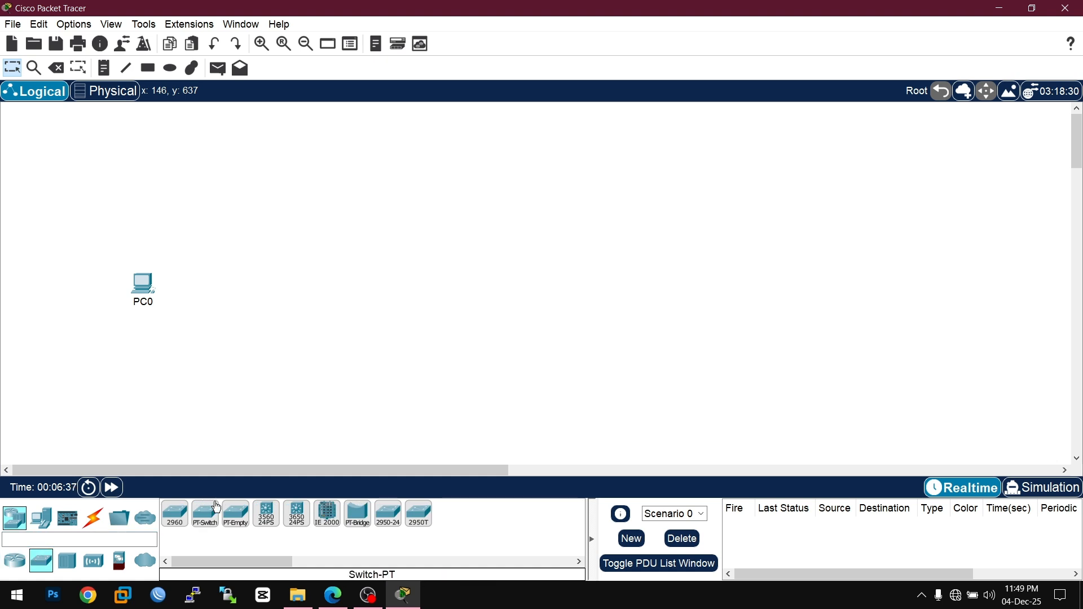
pyautogui.moveTo(176, 527); pyautogui.dragTo(279, 296)
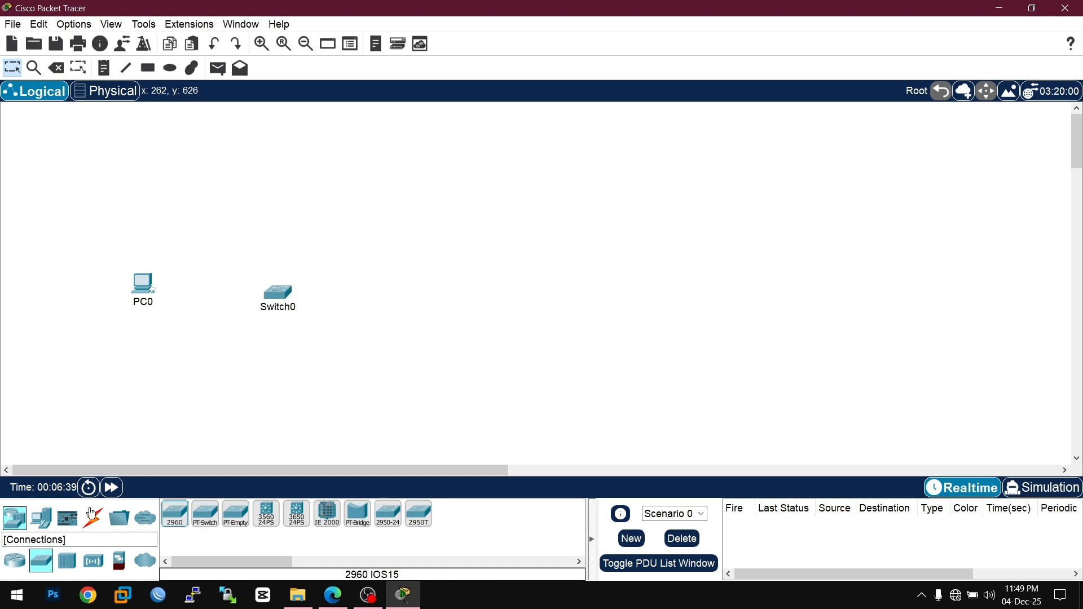
pyautogui.click(41, 518)
pyautogui.moveTo(235, 515); pyautogui.dragTo(446, 277)
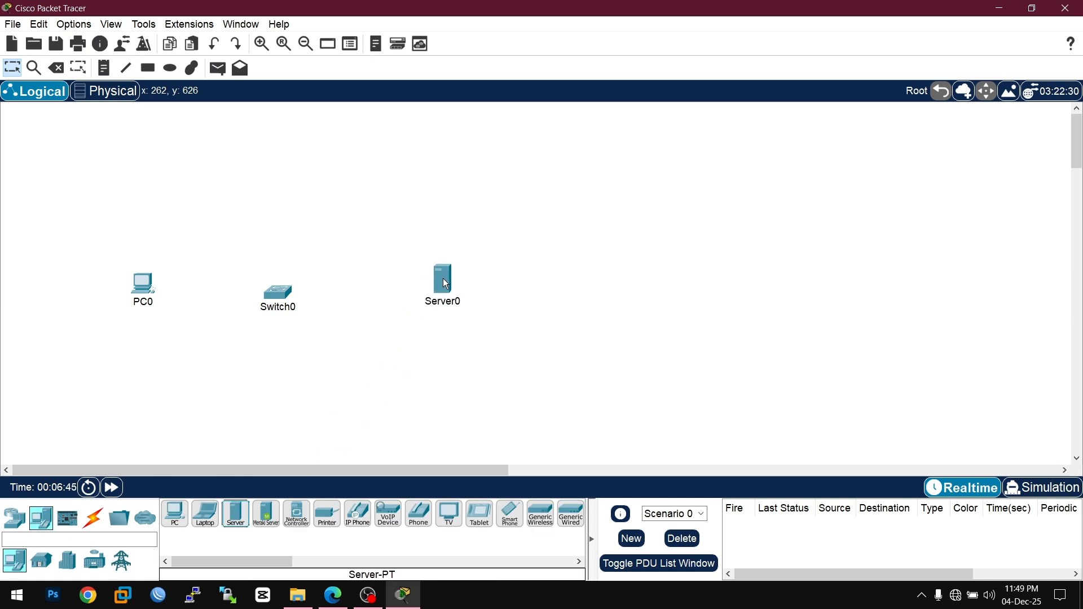
# - Connect PC0 to Switch0 using the automatically chosen connection type
pyautogui.click(94, 523)
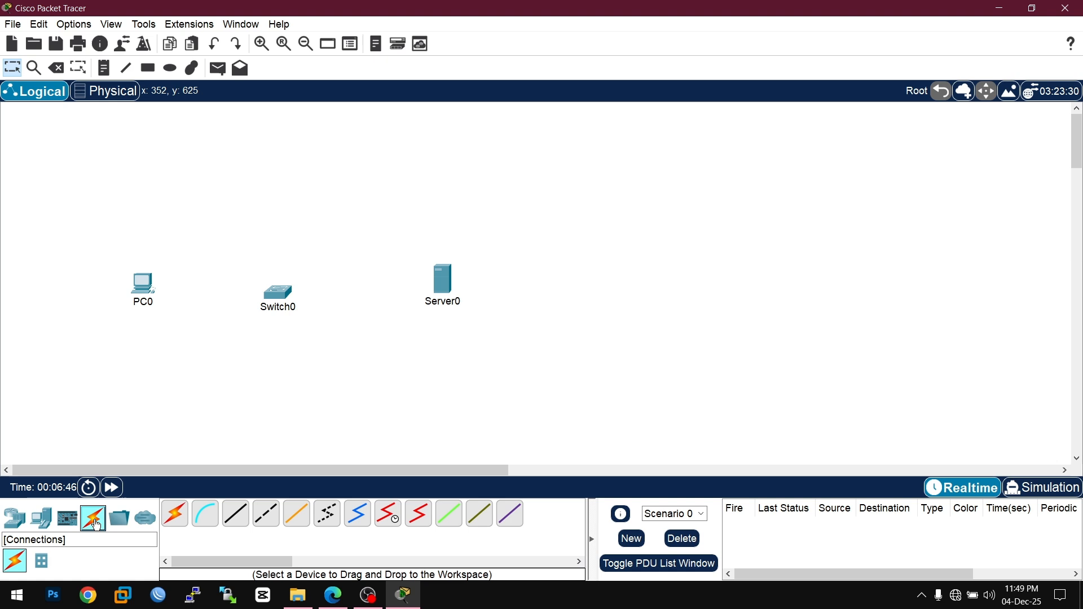
pyautogui.click(169, 515)
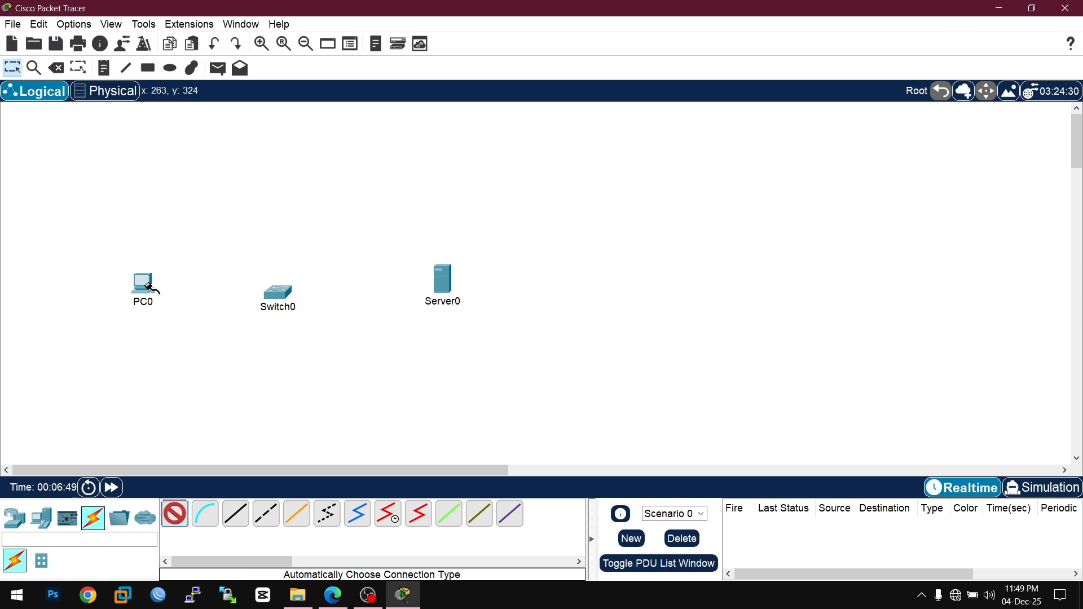
pyautogui.click(167, 512)
pyautogui.click(145, 285)
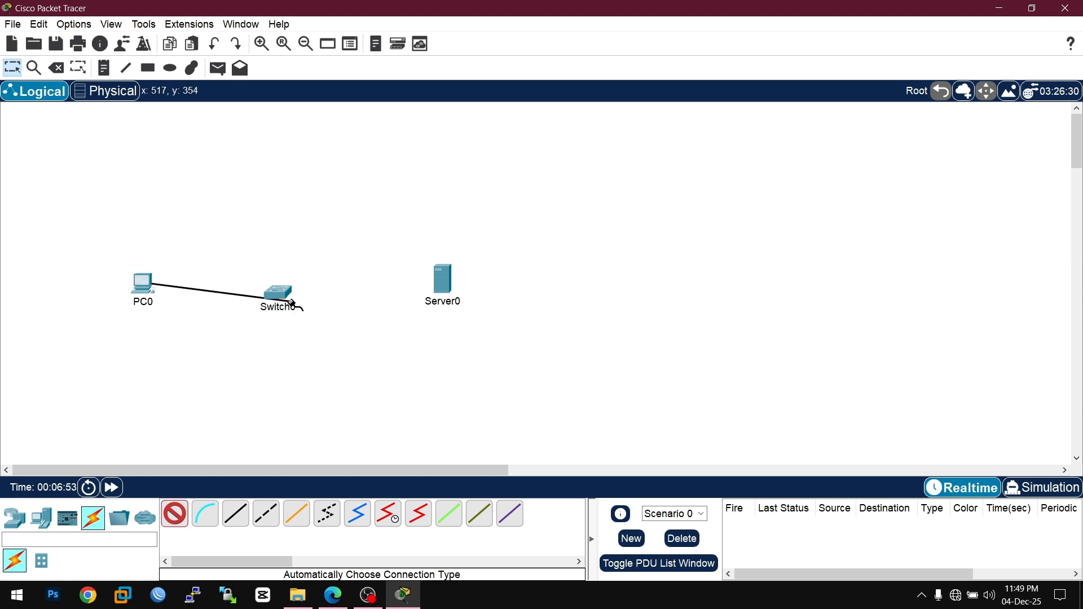
pyautogui.click(278, 293)
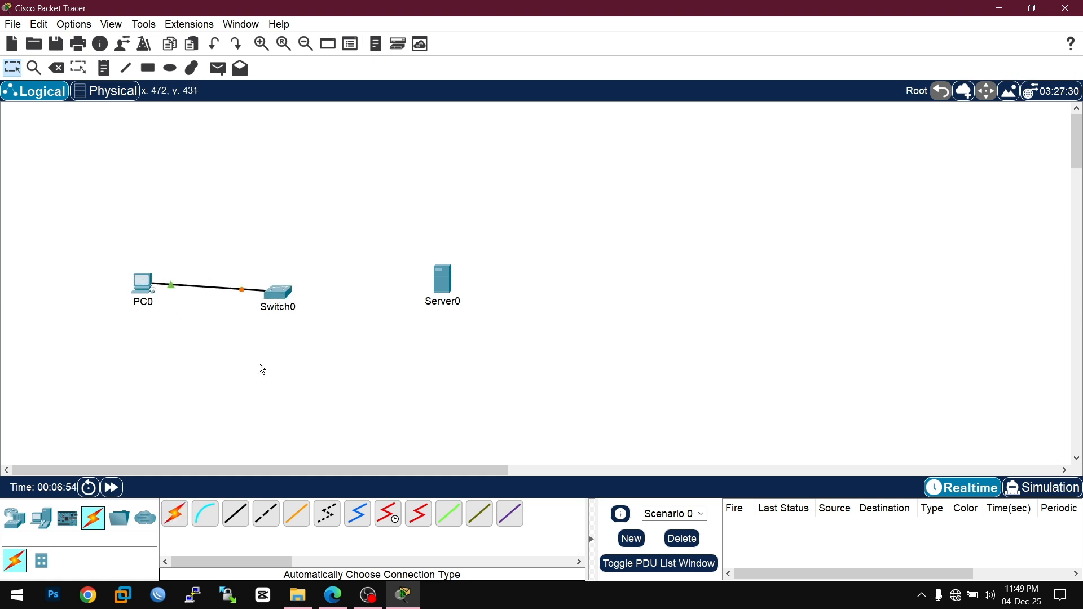
# - Connect Switch0 to Server0 using the automatically chosen connection type
pyautogui.click(175, 514)
pyautogui.click(282, 294)
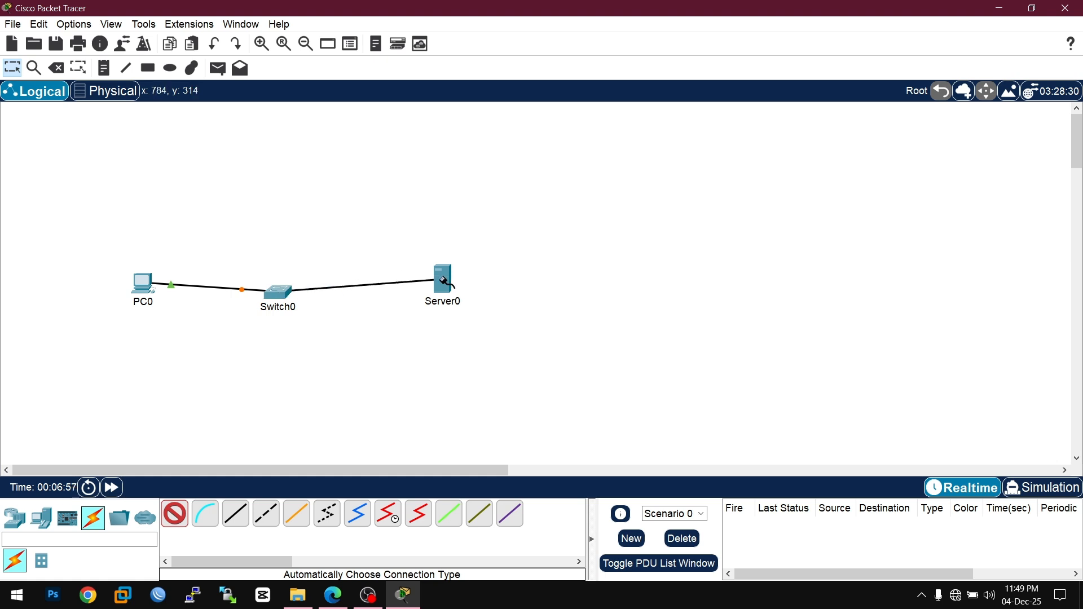
pyautogui.click(447, 285)
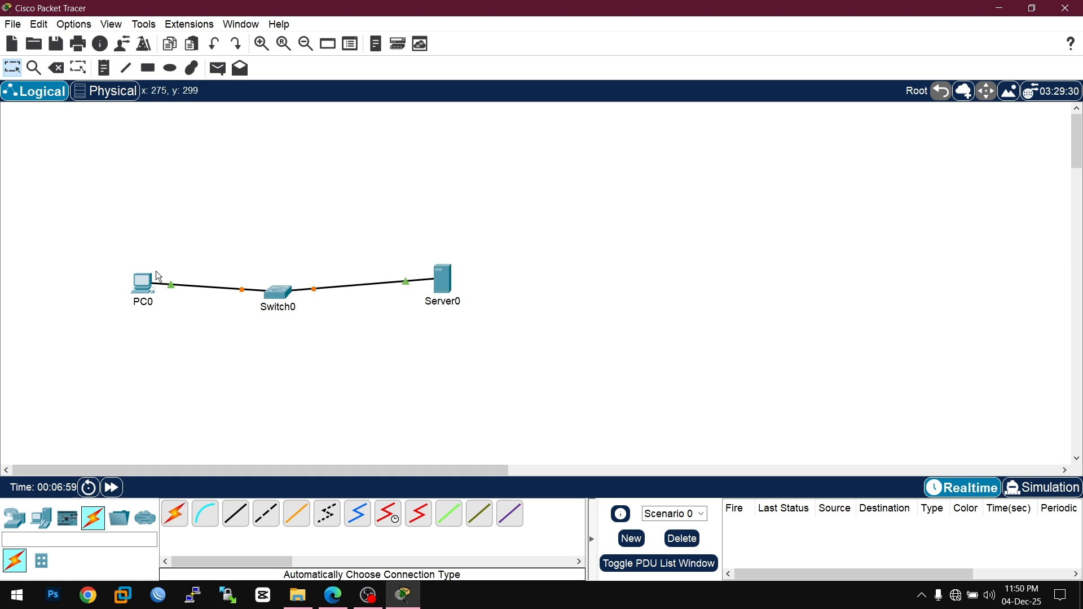
# - Give PC0's FastEthernet0 interface the static IPv4 address 192.168.1.5 with subnet mask 255.255.255.0
pyautogui.click(139, 284)
pyautogui.click(459, 118)
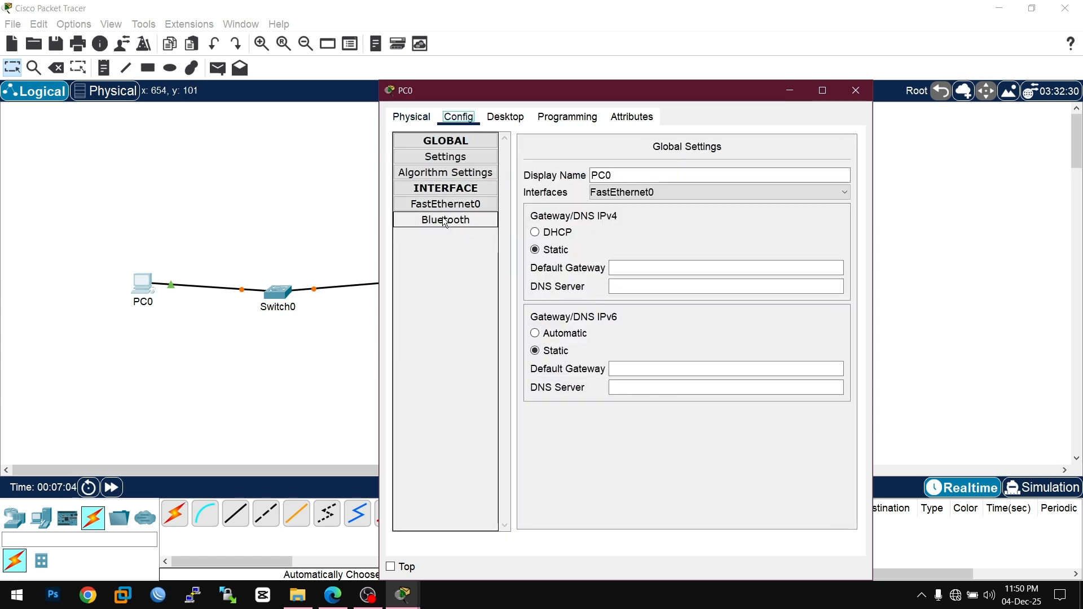
pyautogui.click(461, 206)
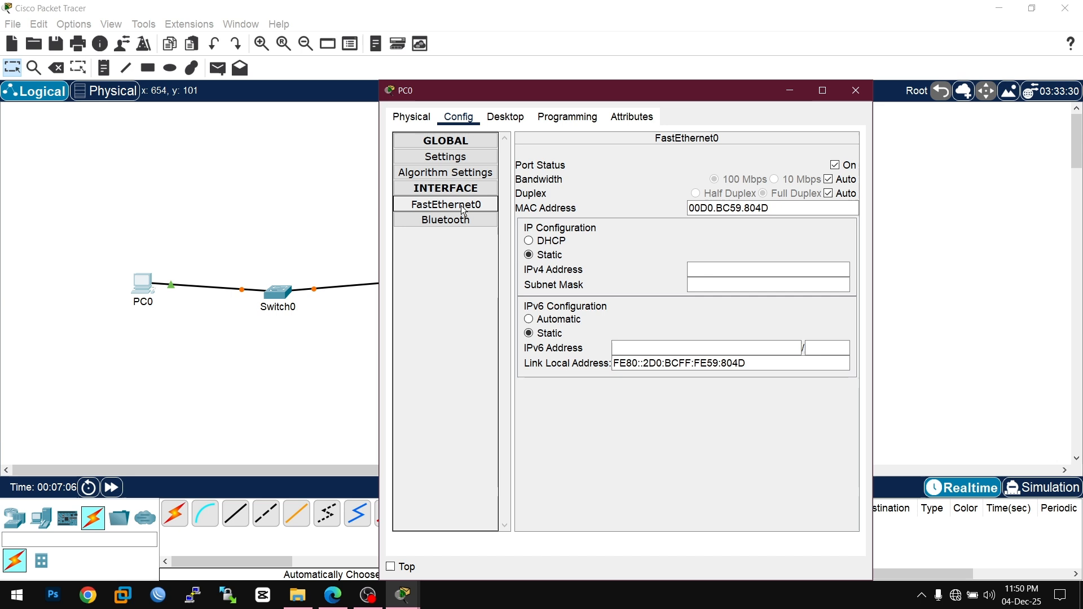
pyautogui.click(768, 269)
pyautogui.write('192')
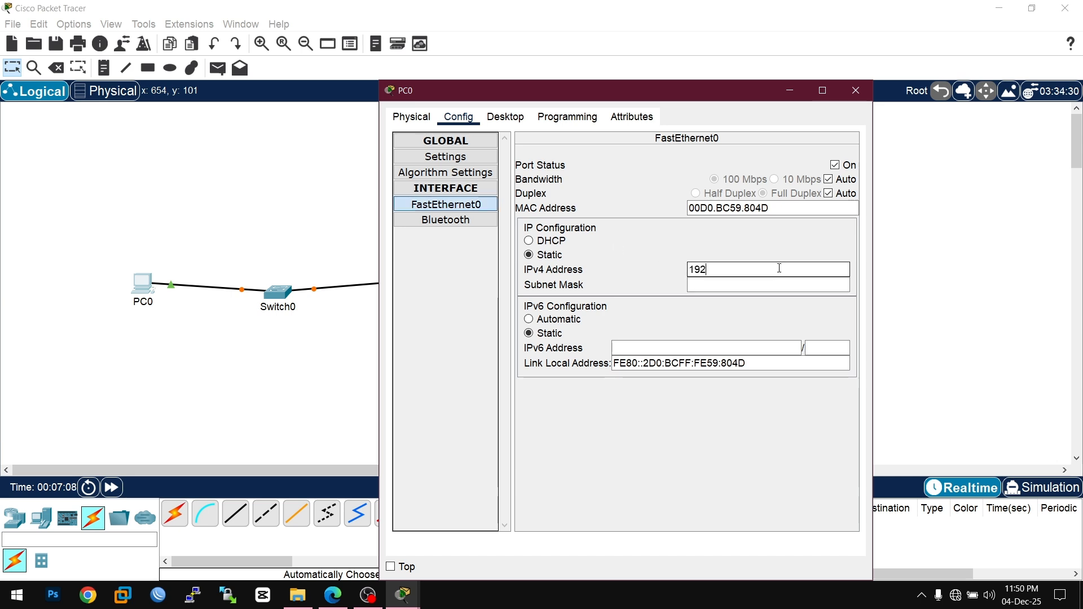
pyautogui.write('.168.1.5')
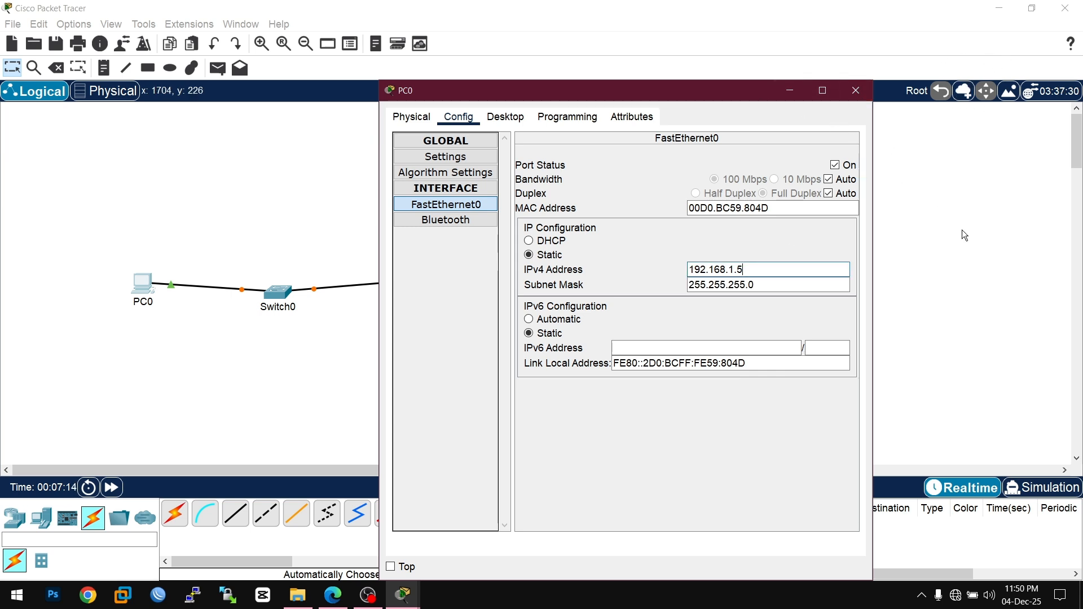
pyautogui.click(863, 93)
# - Give Server0's FastEthernet0 interface the static IPv4 address 192.168.1.1 with subnet mask 255.255.255.0
pyautogui.click(442, 279)
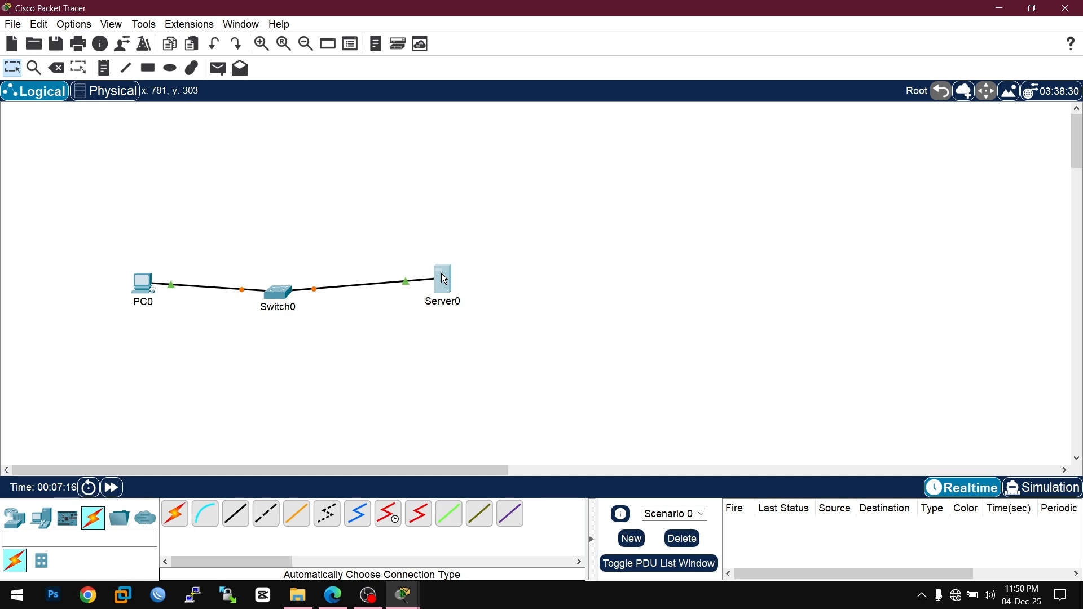
pyautogui.click(460, 118)
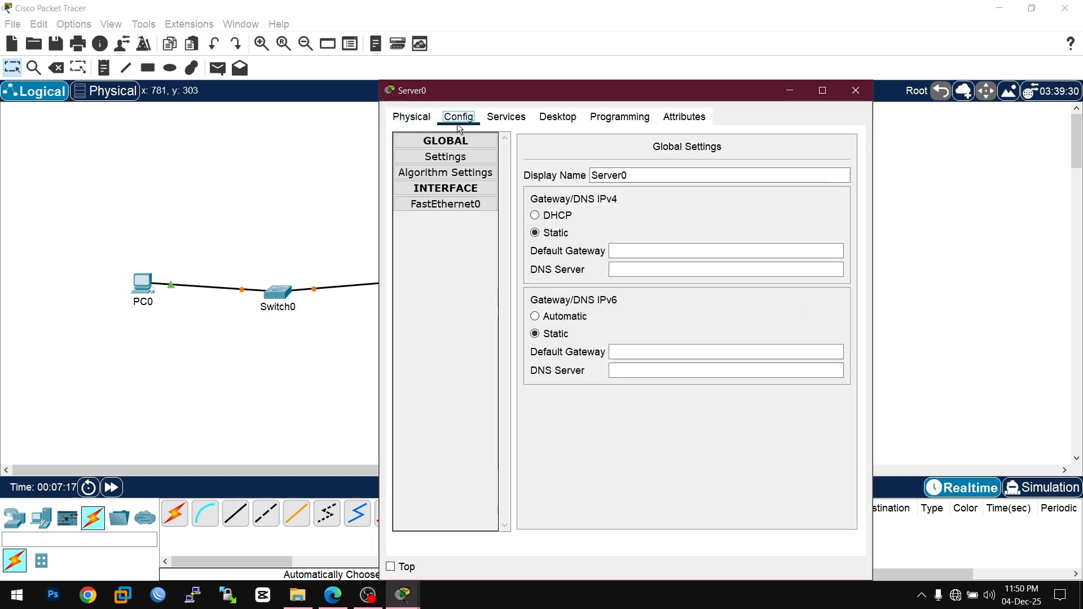
pyautogui.click(505, 125)
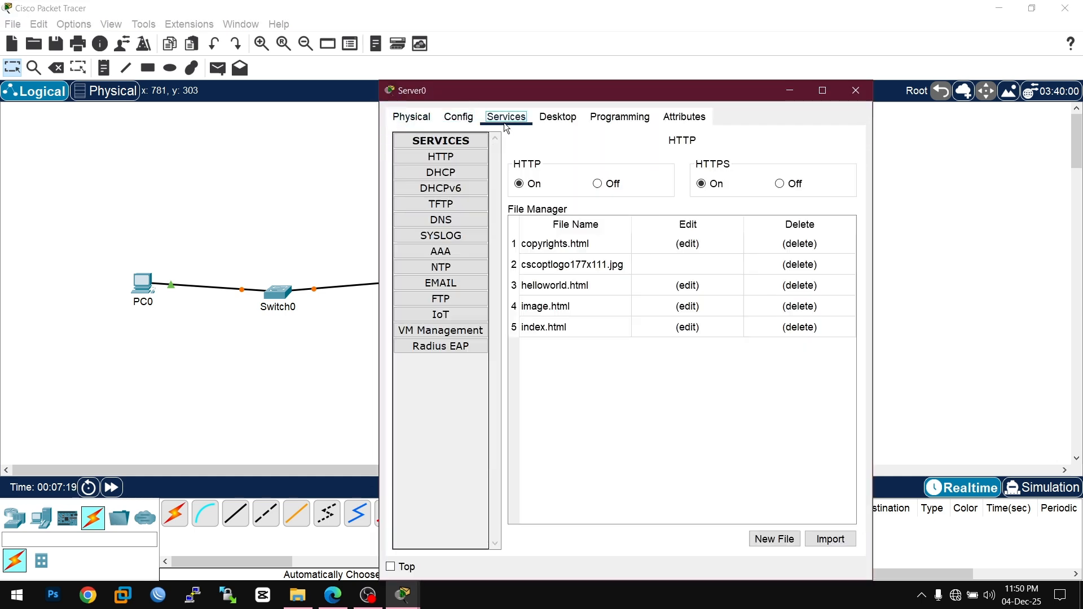
pyautogui.click(475, 119)
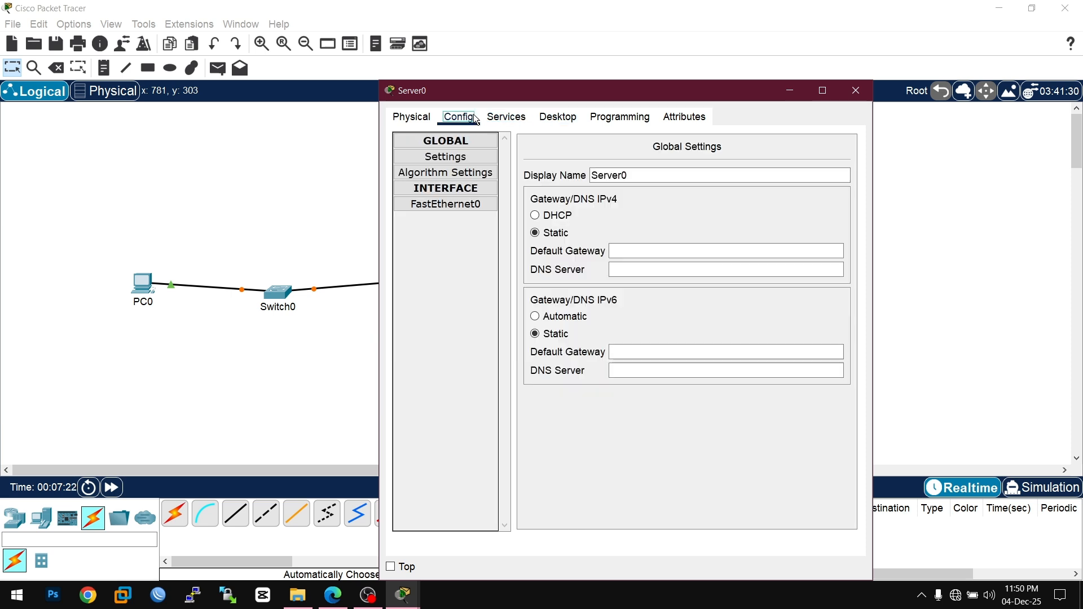
pyautogui.click(470, 209)
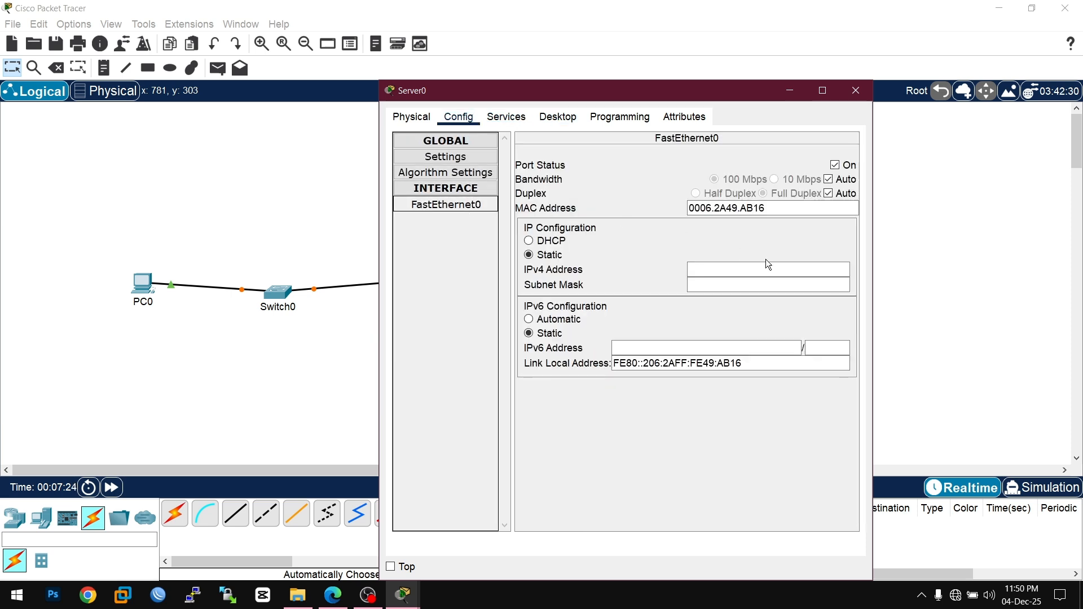
pyautogui.click(795, 271)
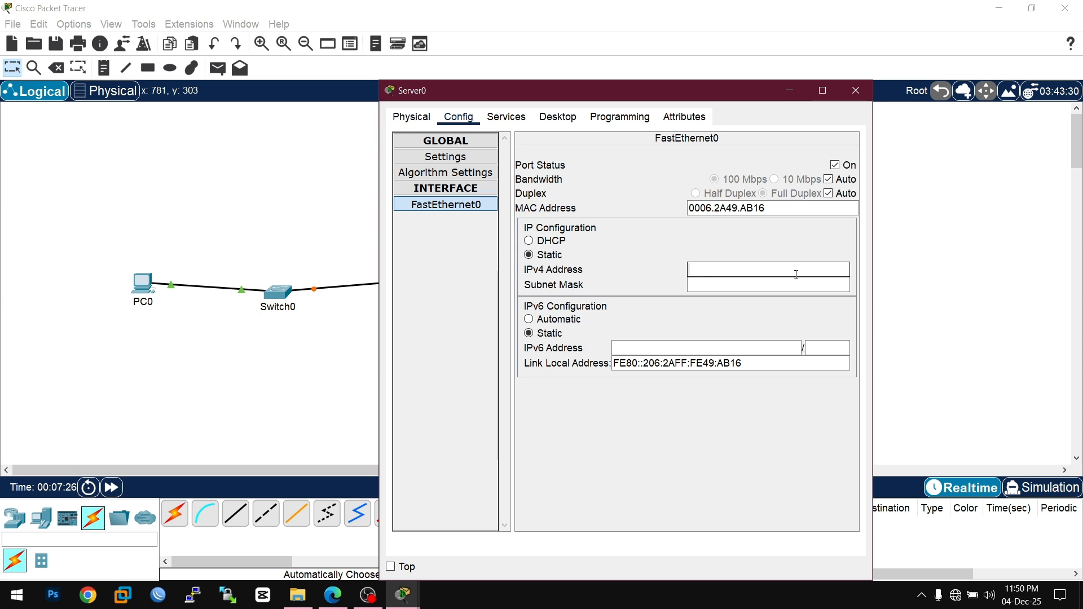
pyautogui.write('192.168.1.')
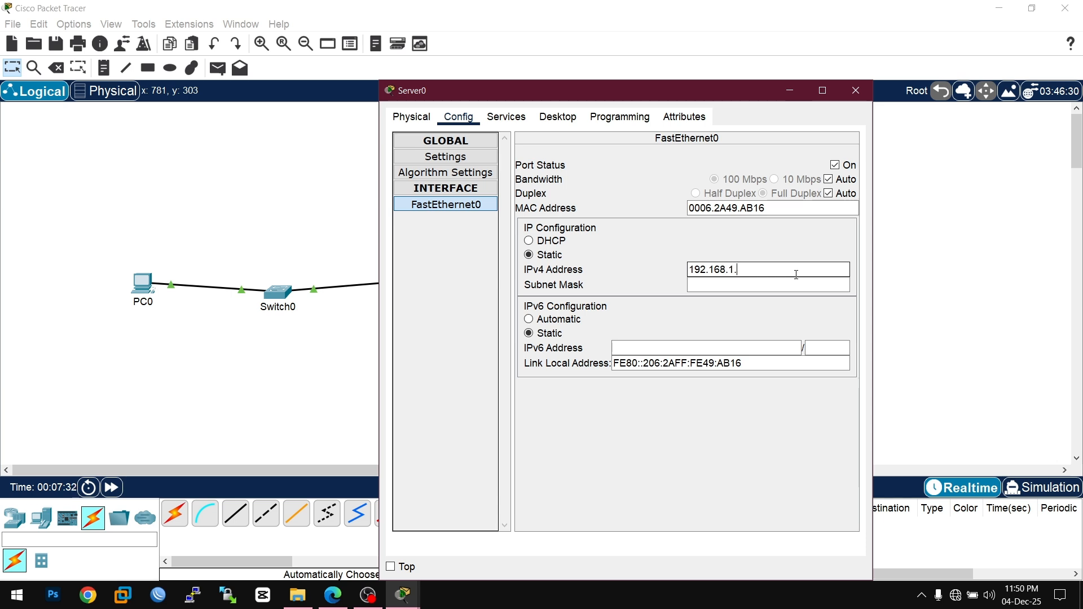
pyautogui.write('1')
pyautogui.press('Tab')
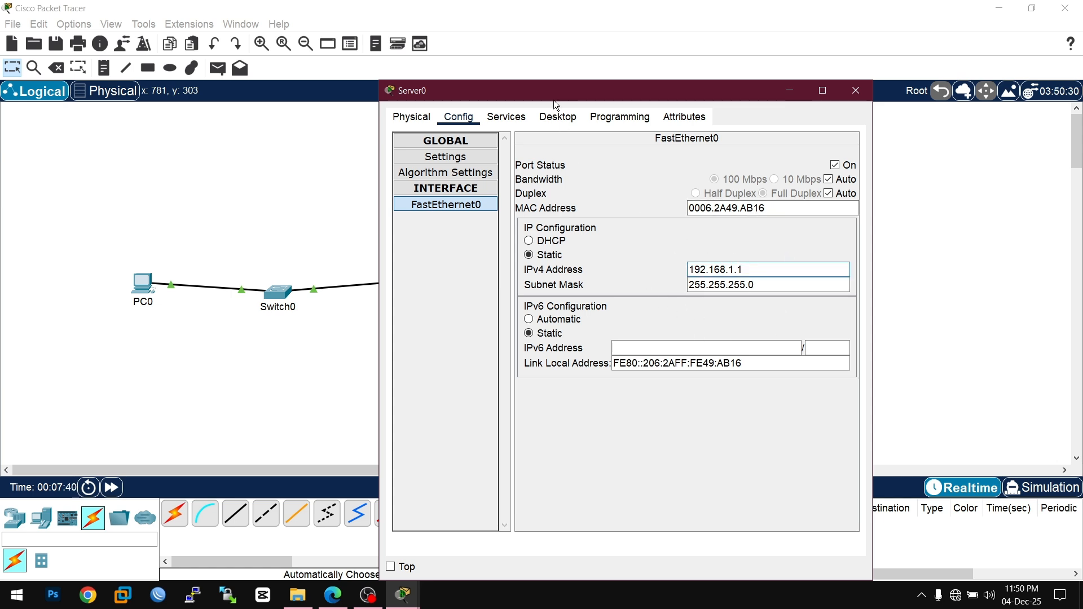
pyautogui.click(511, 118)
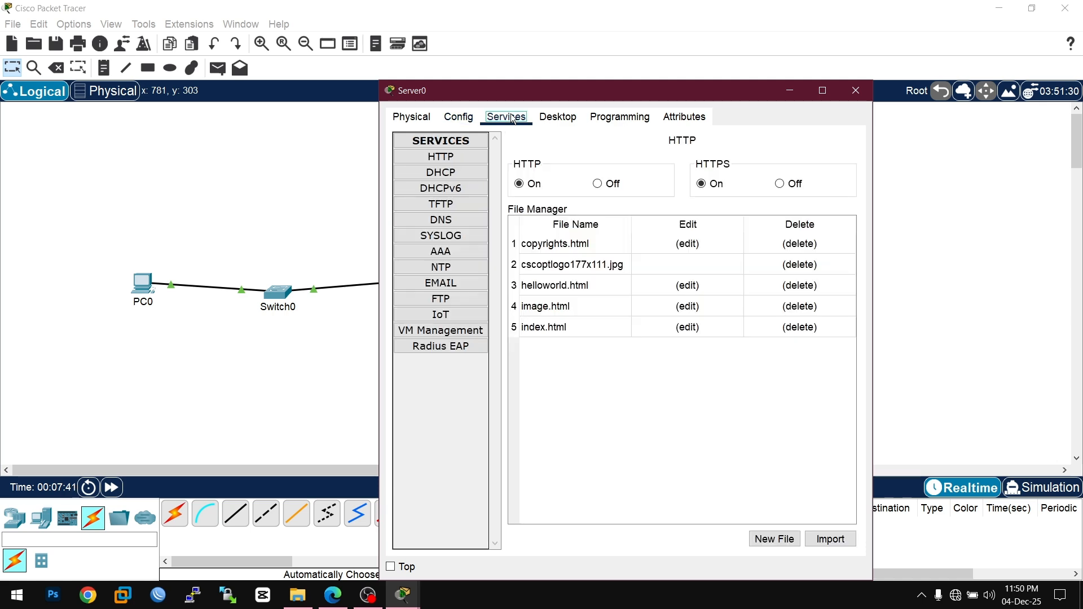
pyautogui.click(476, 121)
pyautogui.click(472, 208)
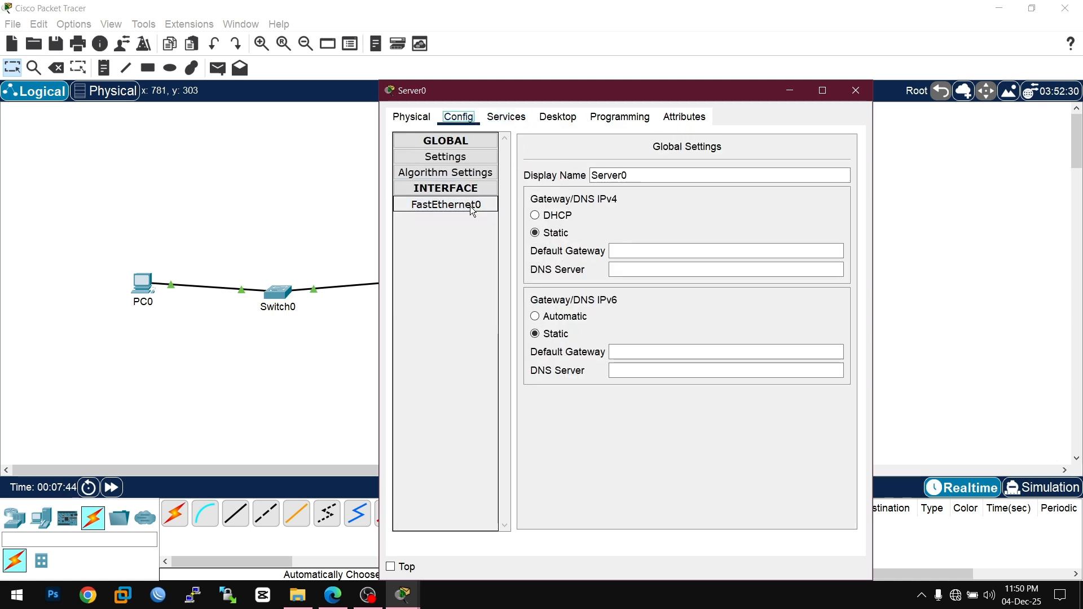
# - Set the IPv4 DNS server in PC0's IP configuration to 192.168.1.1
pyautogui.click(149, 284)
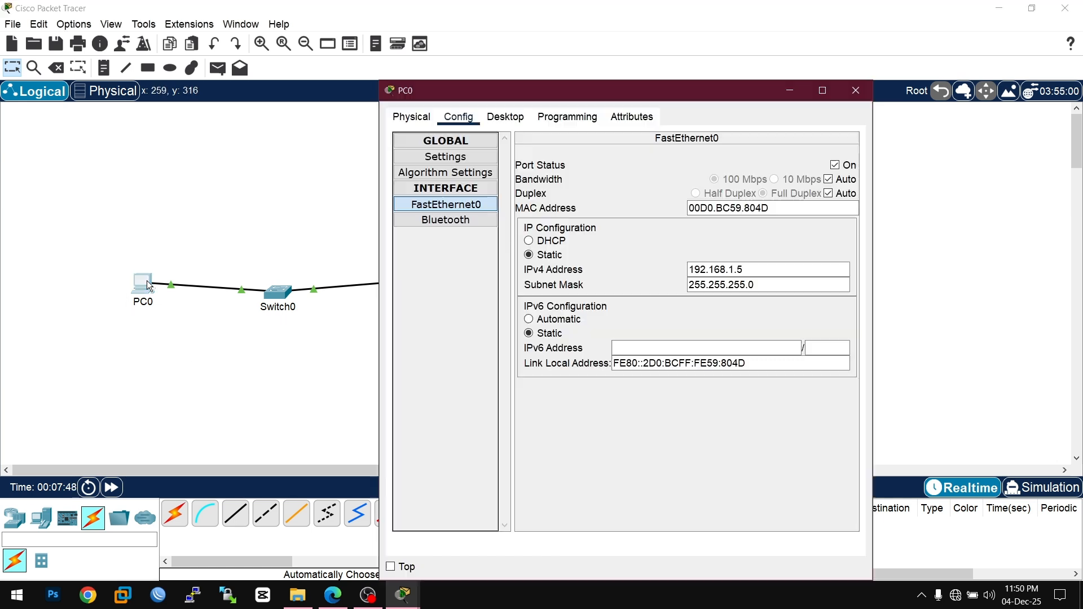
pyautogui.click(460, 210)
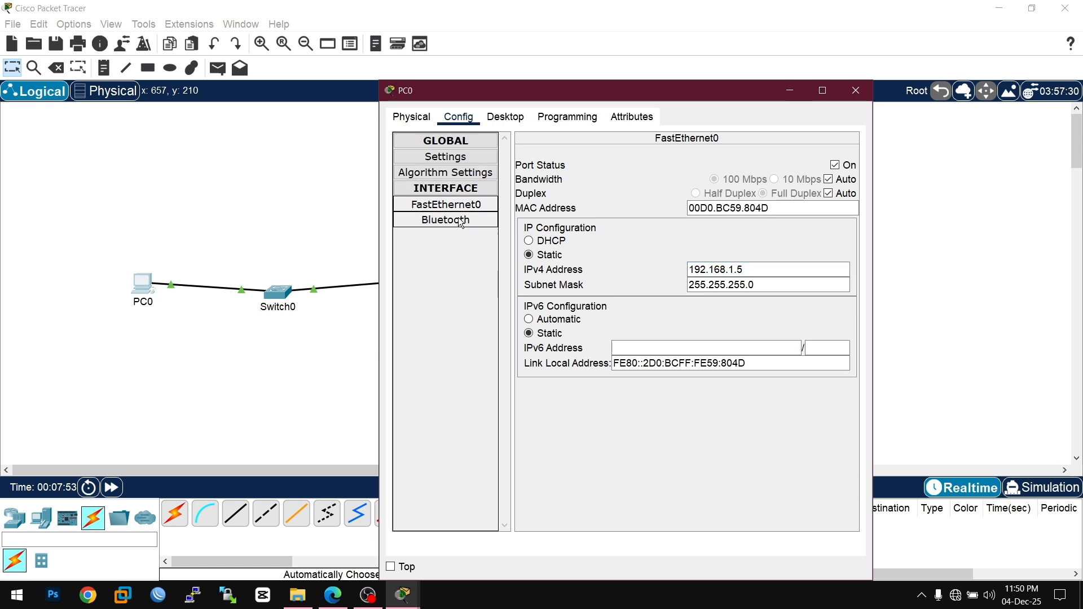
pyautogui.click(524, 123)
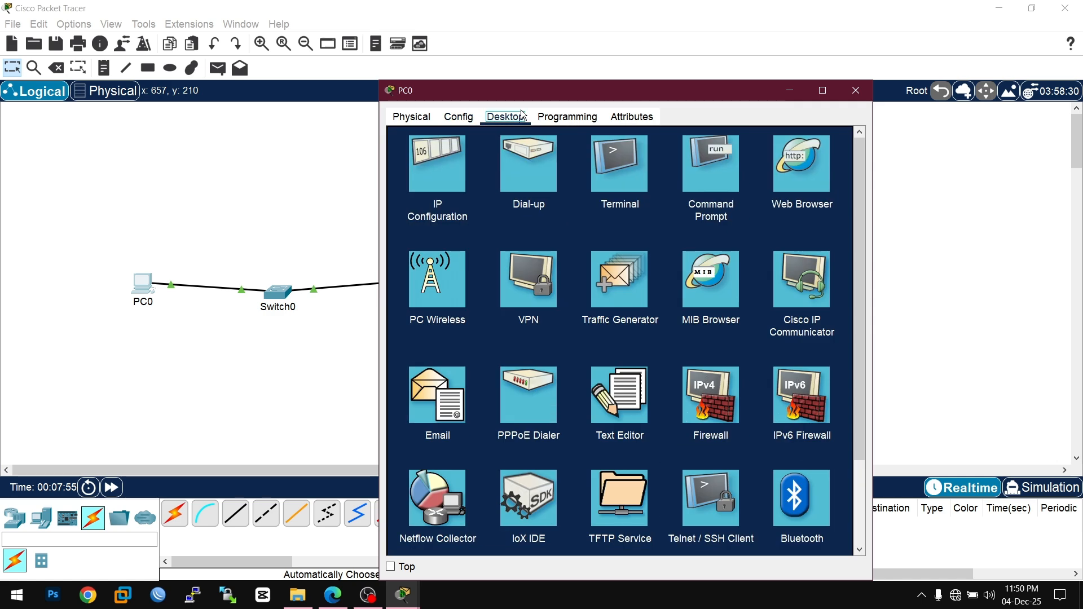
pyautogui.click(436, 154)
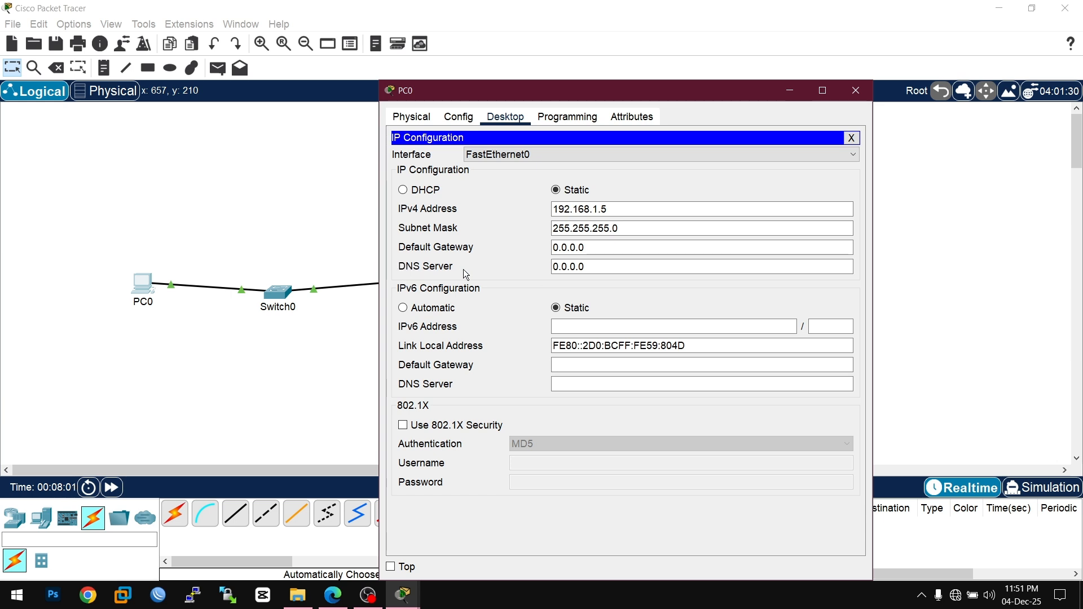
pyautogui.click(636, 273)
pyautogui.press('BackSpace')
pyautogui.press('BackSpace')
pyautogui.press('BackSpace')
pyautogui.press('BackSpace')
pyautogui.press('BackSpace')
pyautogui.press('BackSpace')
pyautogui.press('BackSpace')
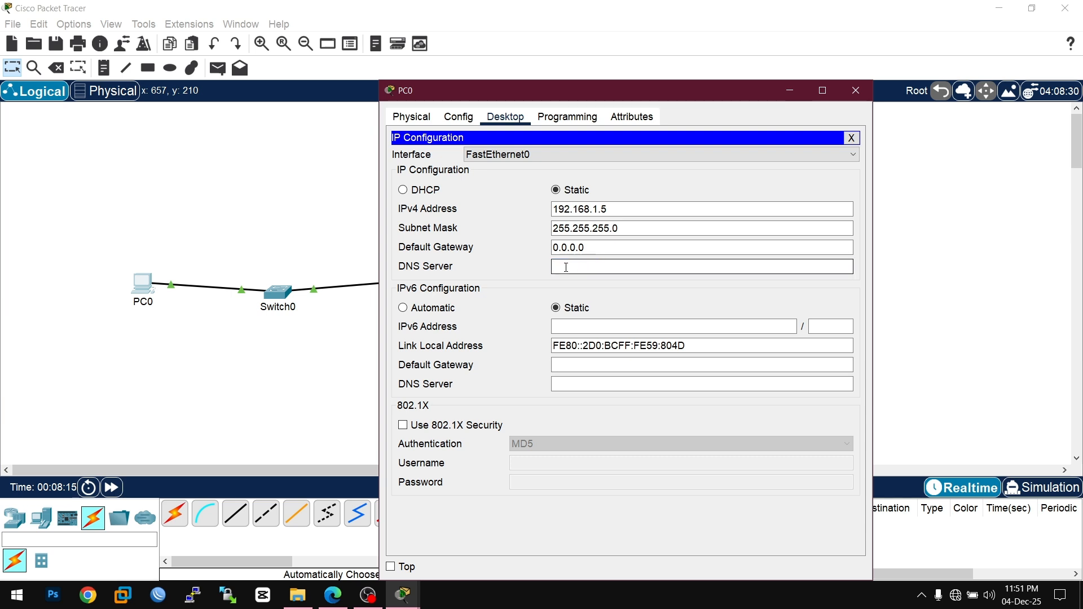
pyautogui.write('192.168.')
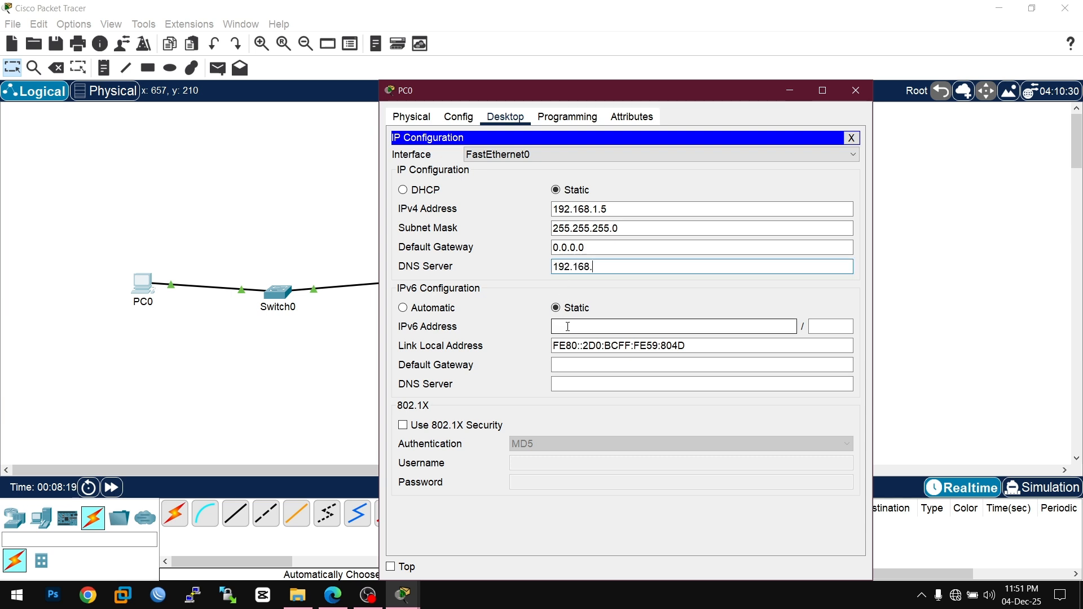
pyautogui.write('1.1')
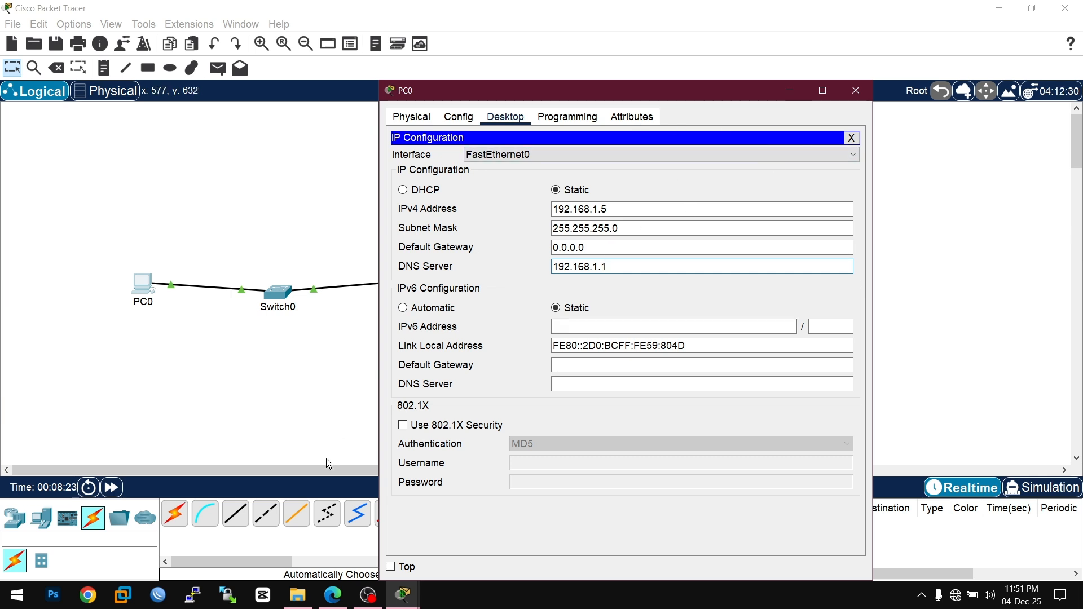
# - Turn on the DNS service on Server0
pyautogui.moveTo(403, 595)
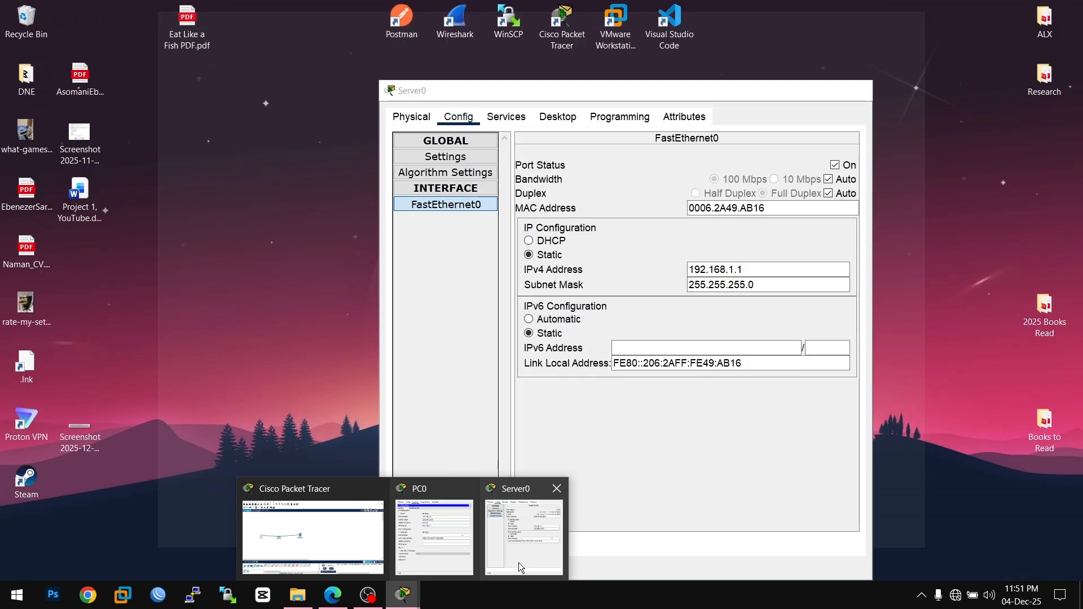
pyautogui.click(519, 562)
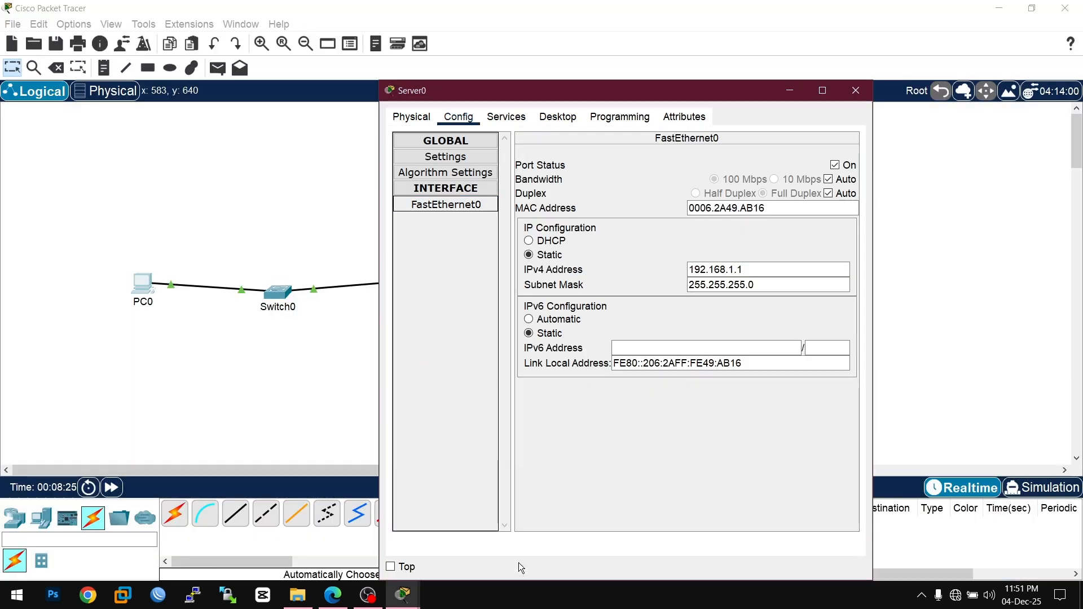
pyautogui.click(509, 120)
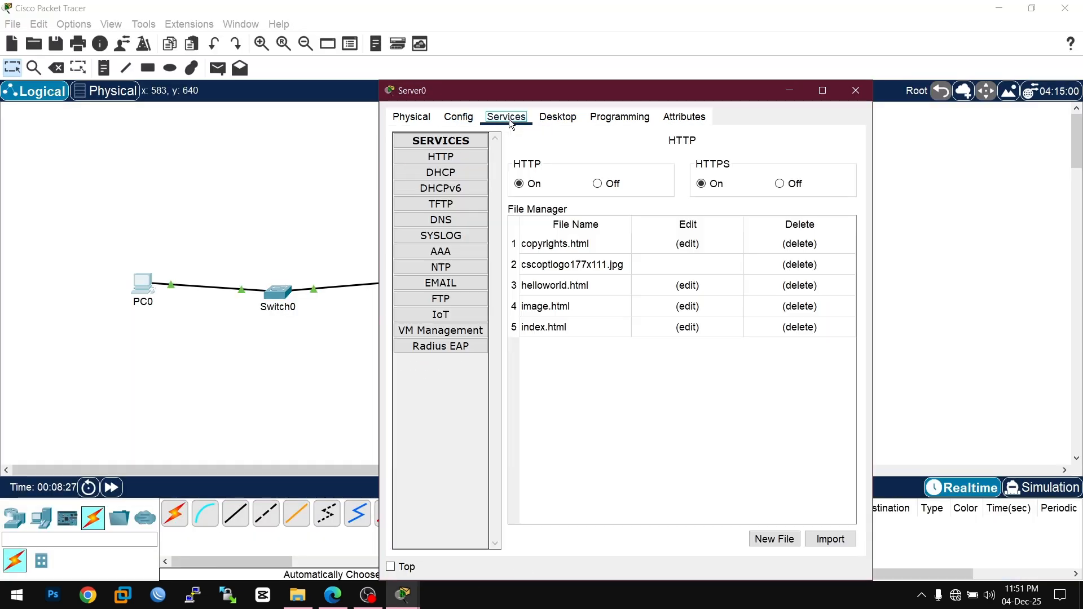
pyautogui.click(449, 222)
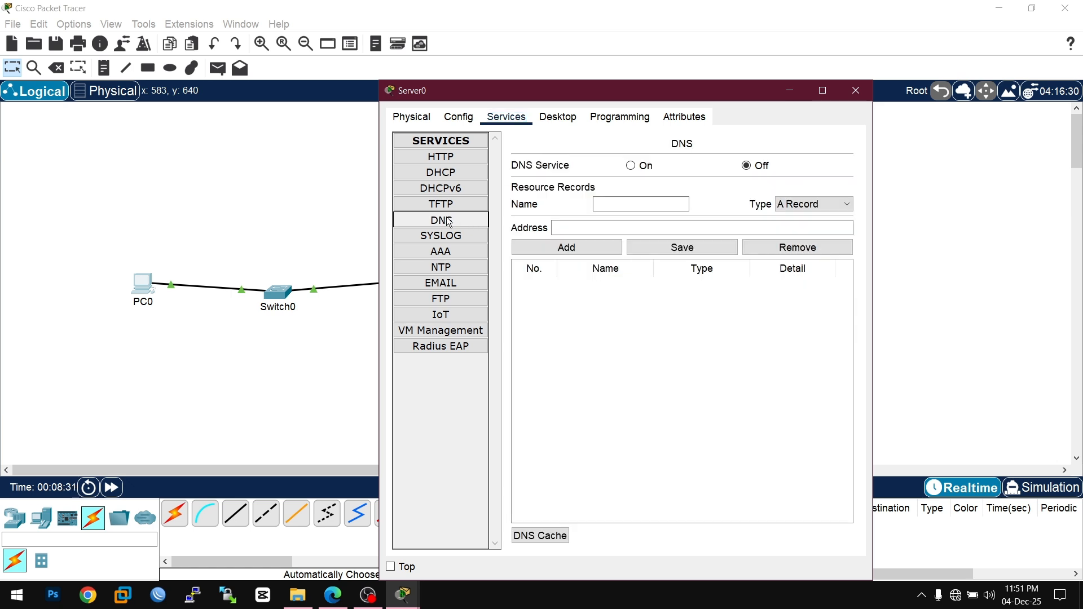
pyautogui.click(632, 166)
pyautogui.click(631, 203)
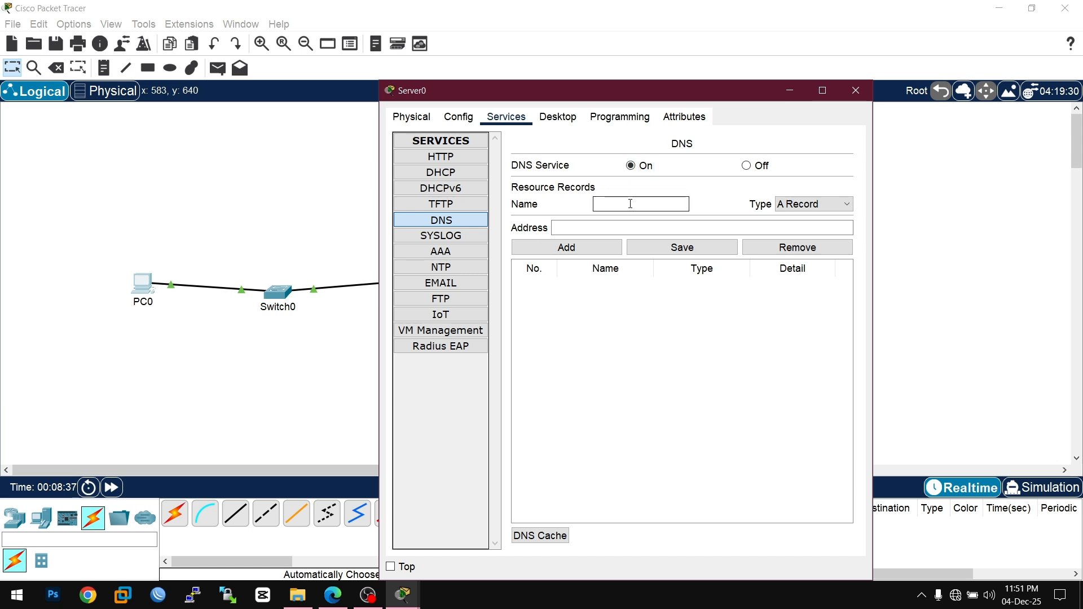
pyautogui.write('www.zodlabs.com')
pyautogui.click(612, 227)
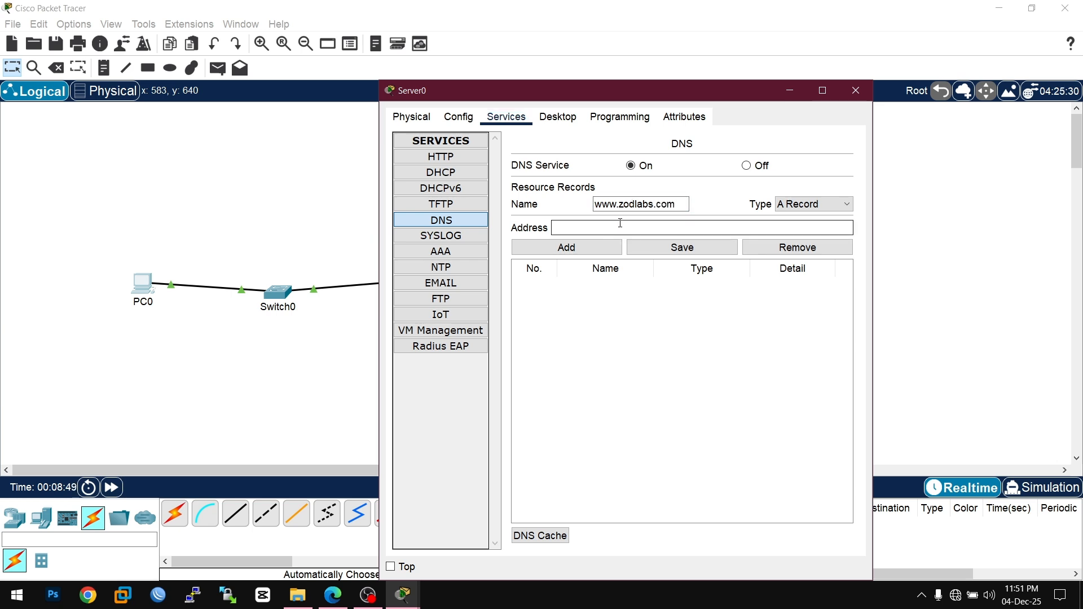
pyautogui.write('192.168.1.1')
pyautogui.click(683, 254)
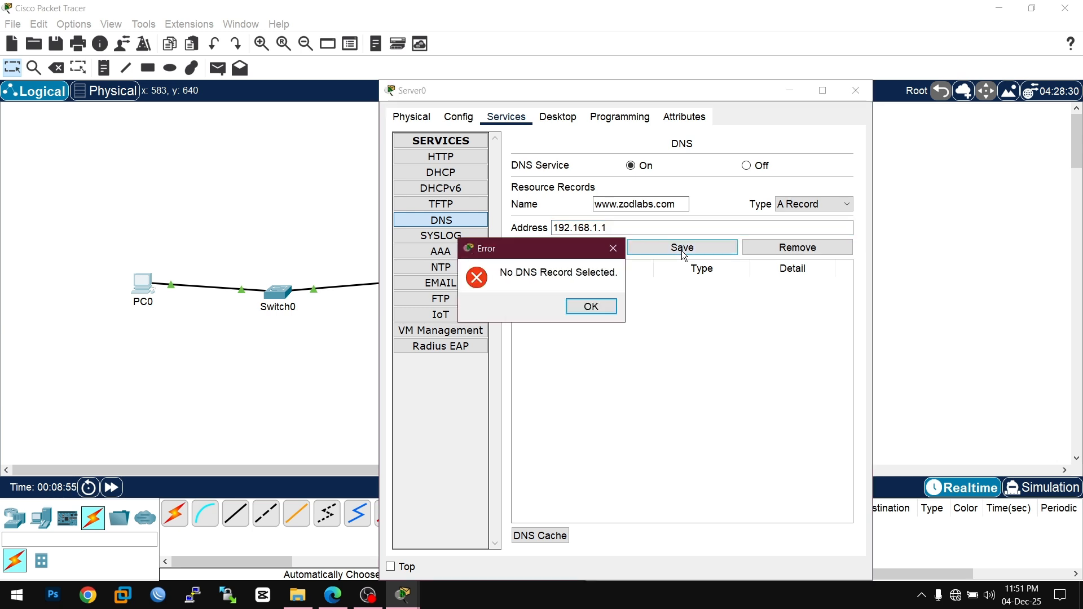
pyautogui.click(591, 306)
pyautogui.click(581, 251)
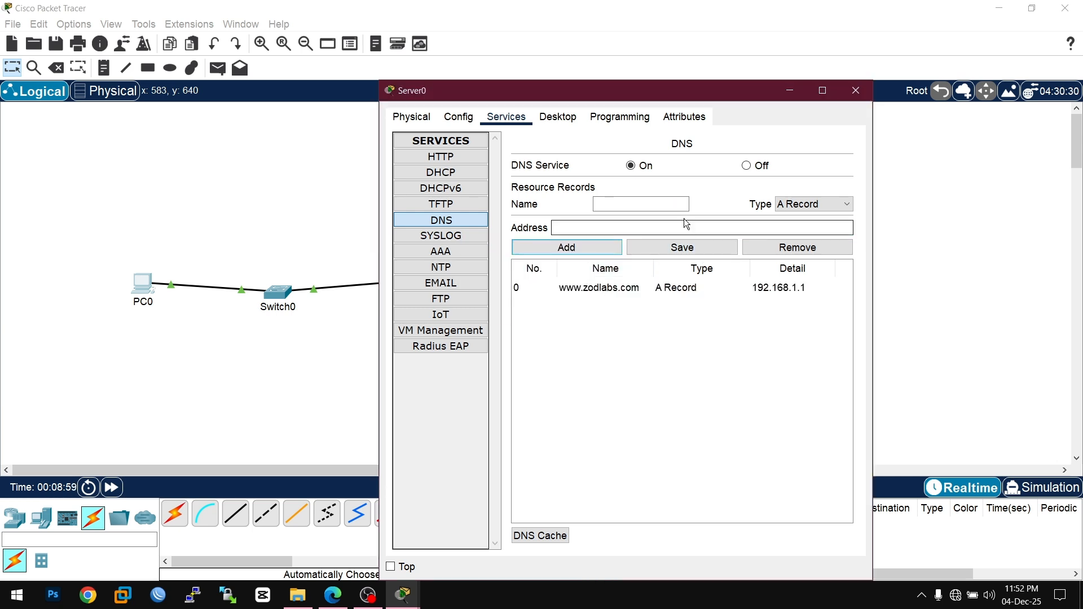
# - Add a second DNS A record on Server0 that maps zodlabs to 192.168.1.1
pyautogui.click(661, 203)
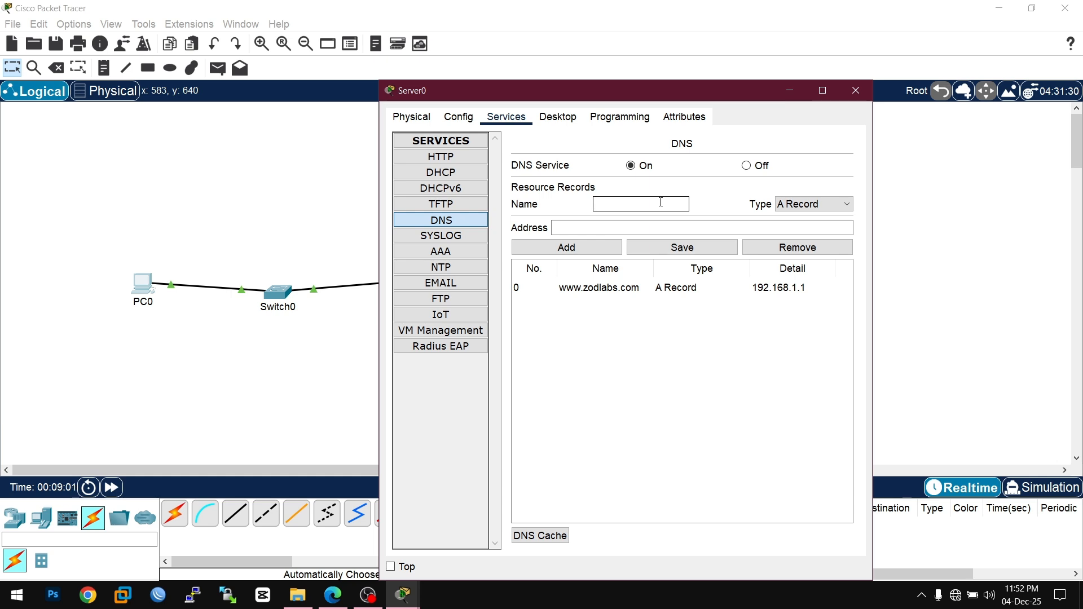
pyautogui.write('zodla')
pyautogui.write('bs')
pyautogui.click(637, 228)
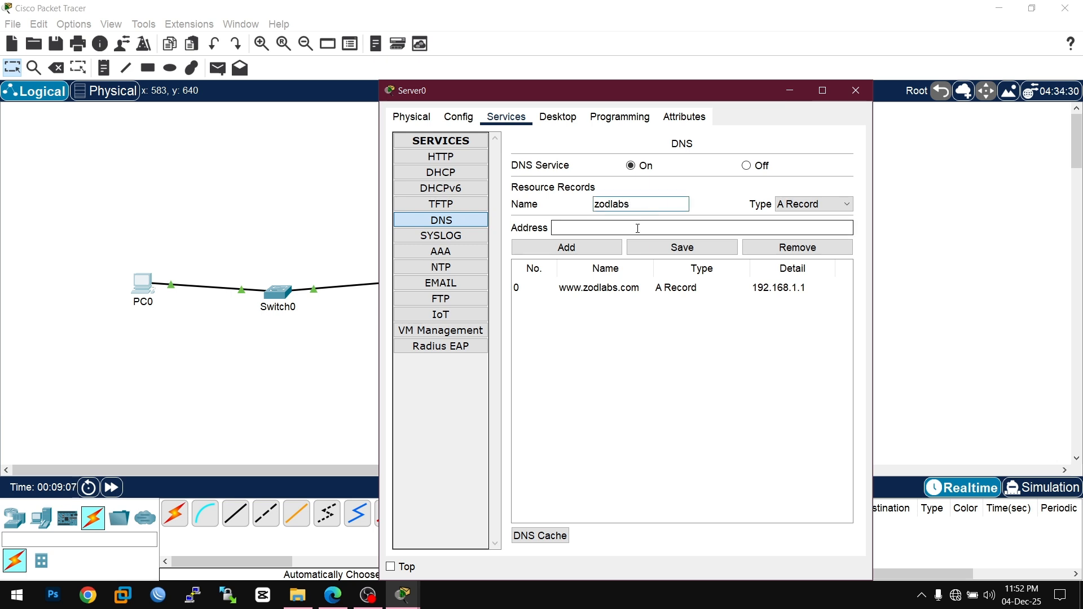
pyautogui.write('192.16')
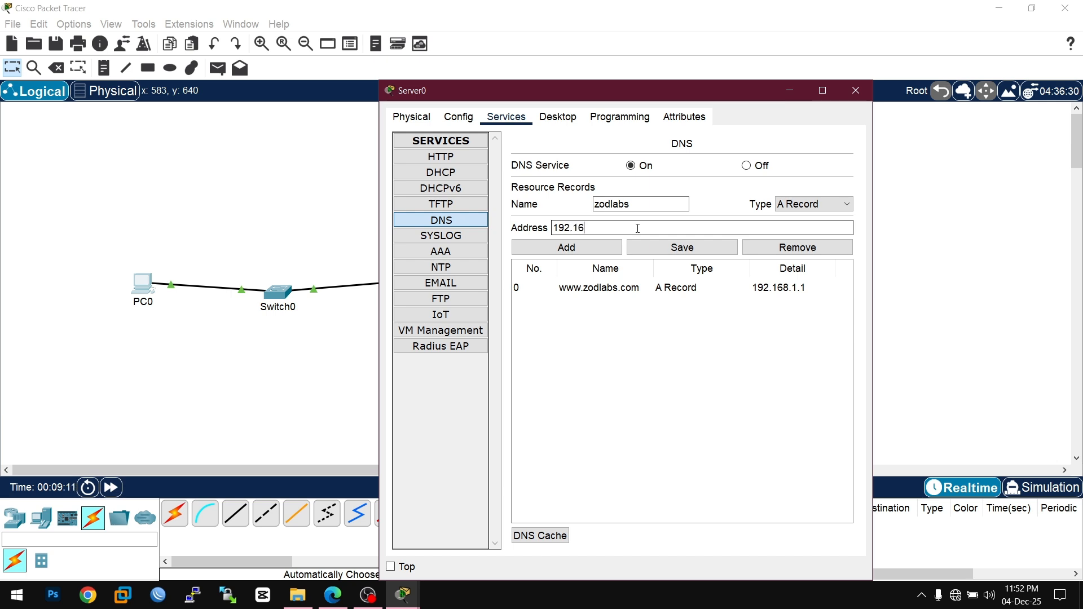
pyautogui.write('8.1.1')
pyautogui.click(606, 251)
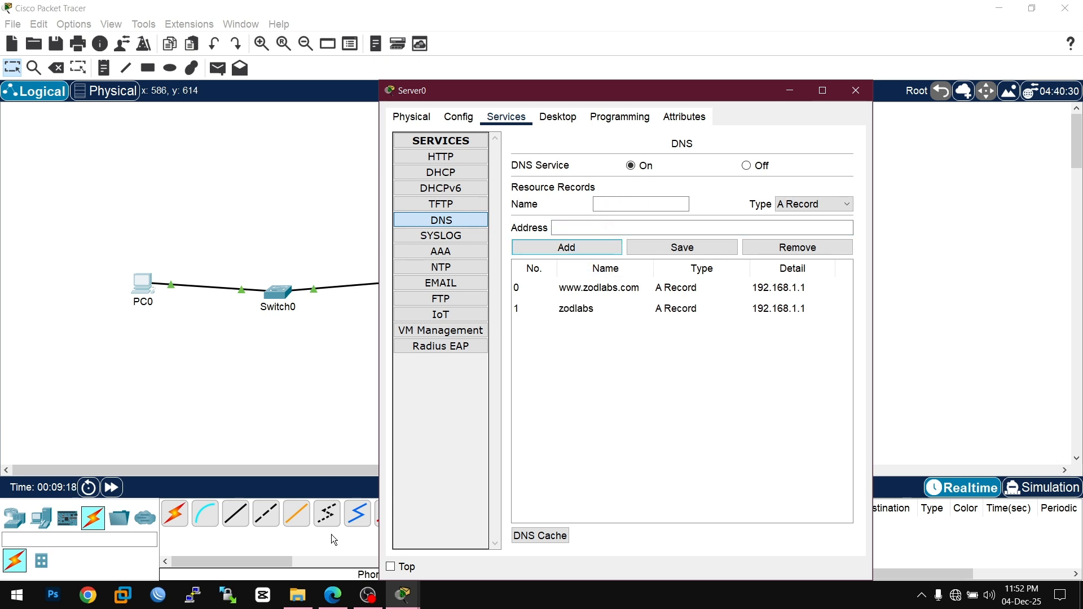
# - Close PC0's IP configuration and load zodlabs in PC0's web browser to test name resolution
pyautogui.moveTo(418, 604)
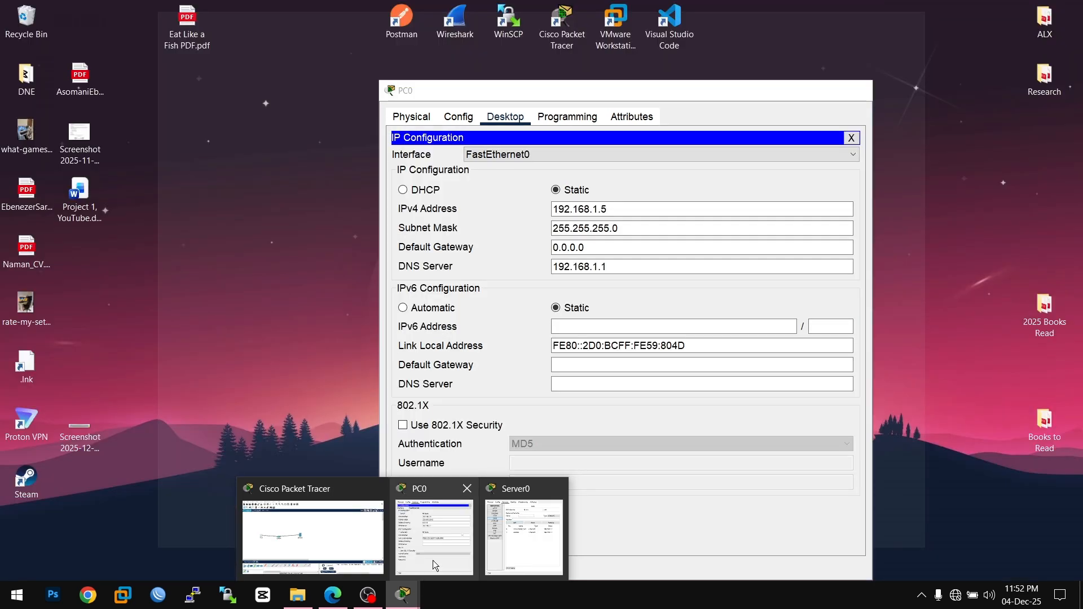
pyautogui.click(434, 564)
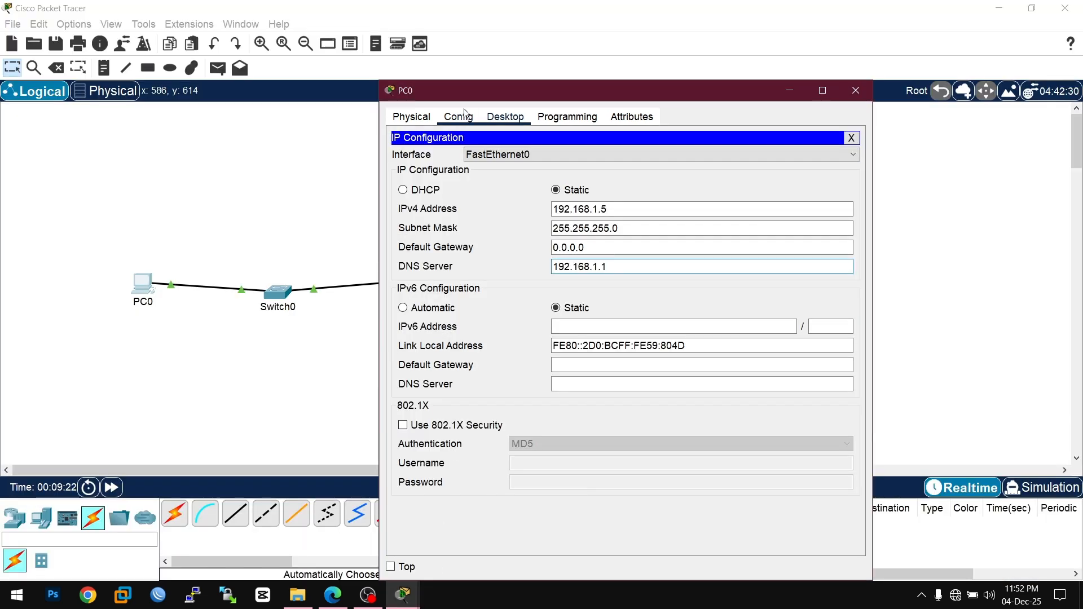
pyautogui.click(855, 141)
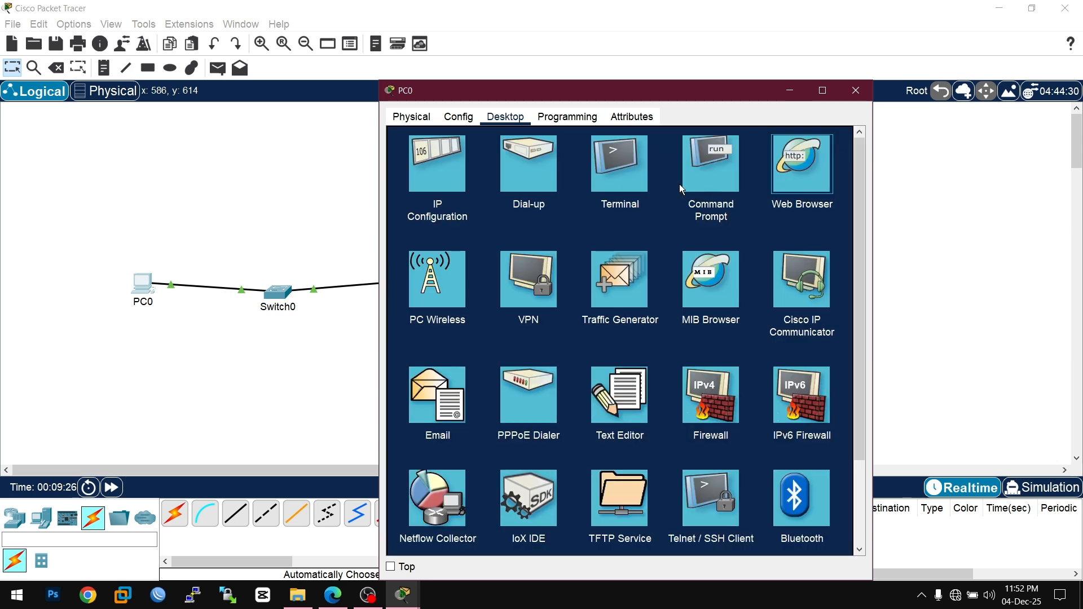
pyautogui.click(840, 173)
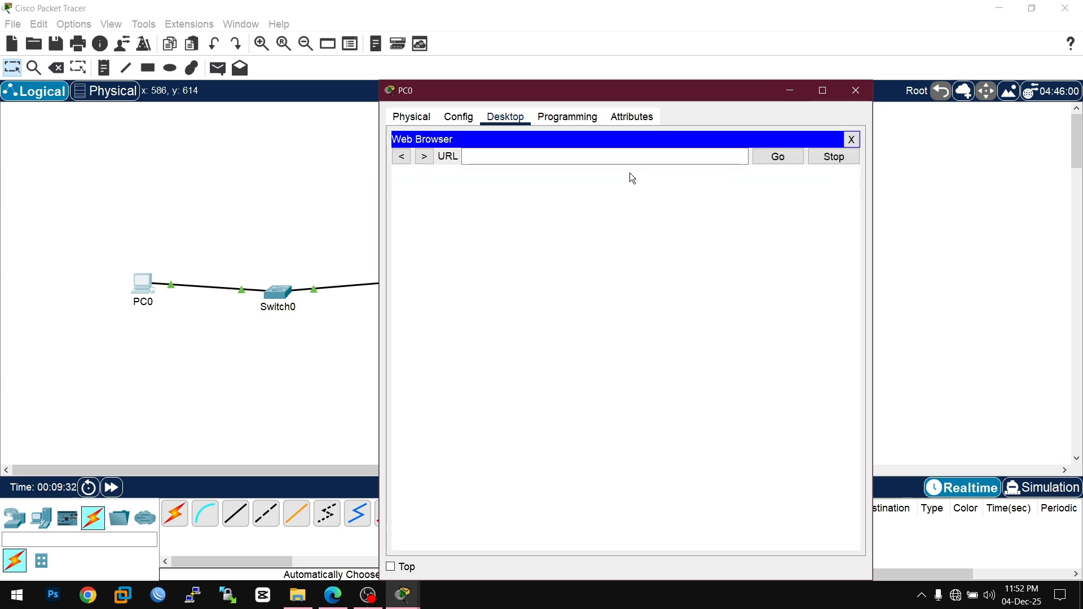
pyautogui.click(623, 158)
pyautogui.write('z')
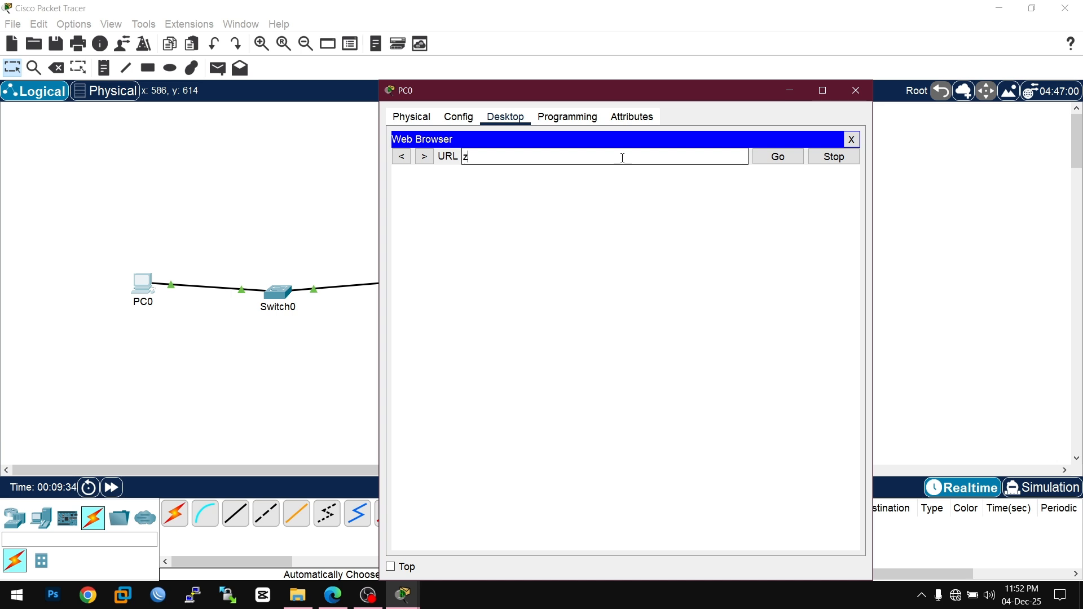
pyautogui.write('odlabs')
pyautogui.press('Return')
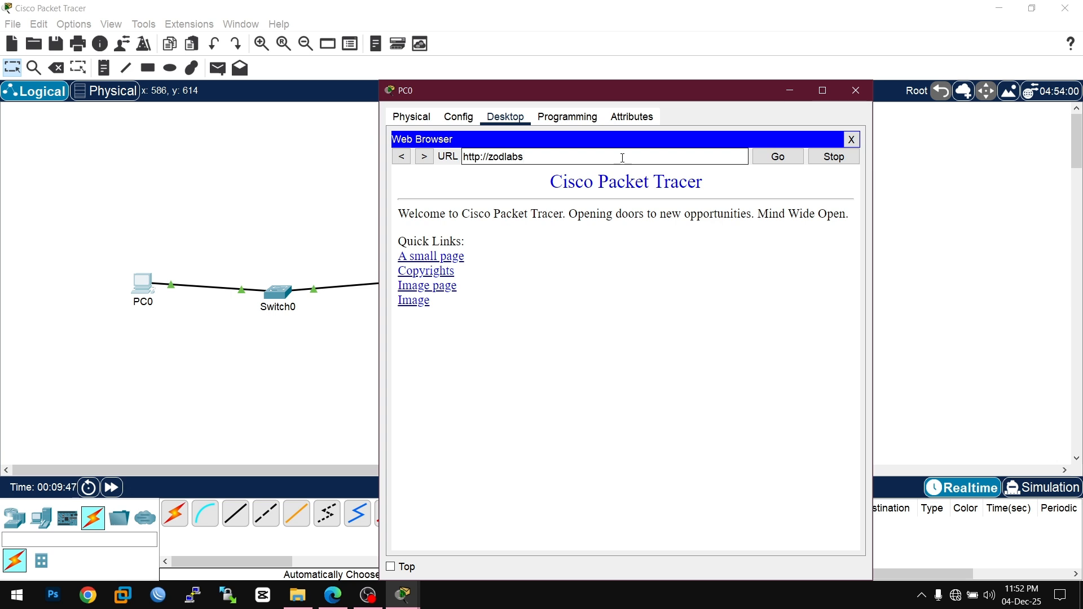
pyautogui.press('BackSpace')
pyautogui.press('BackSpace')
pyautogui.press('BackSpace')
pyautogui.press('BackSpace')
pyautogui.press('BackSpace')
pyautogui.press('BackSpace')
pyautogui.press('BackSpace')
pyautogui.press('BackSpace')
pyautogui.press('BackSpace')
pyautogui.press('BackSpace')
pyautogui.press('BackSpace')
pyautogui.press('BackSpace')
pyautogui.press('BackSpace')
pyautogui.press('BackSpace')
pyautogui.write('192.168.1.1')
pyautogui.press('Home')
pyautogui.write('http://')
pyautogui.press('BackSpace')
pyautogui.press('Return')
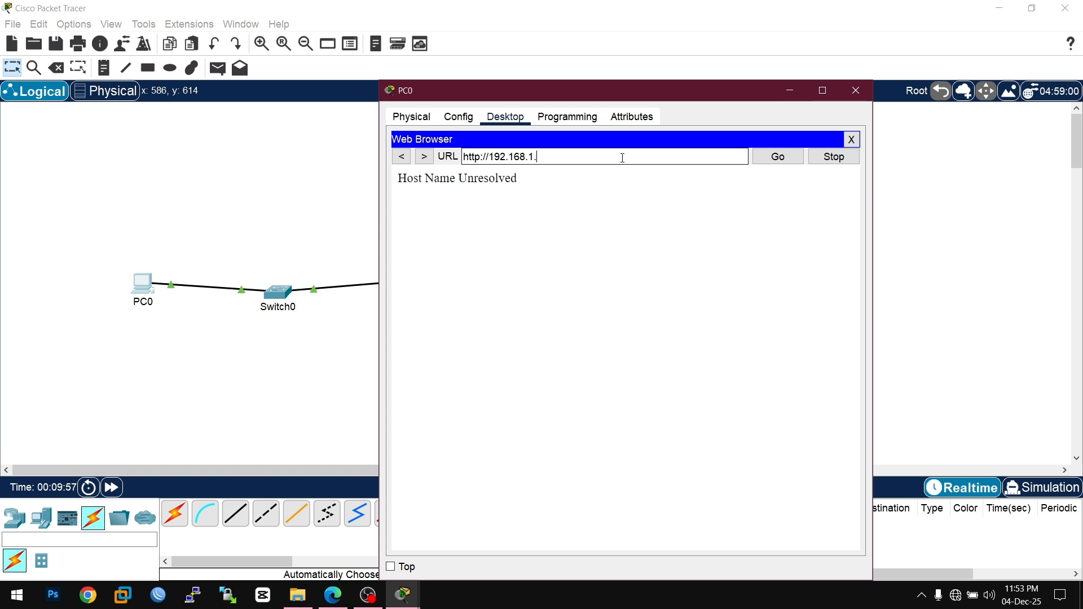
pyautogui.write('1')
pyautogui.press('Return')
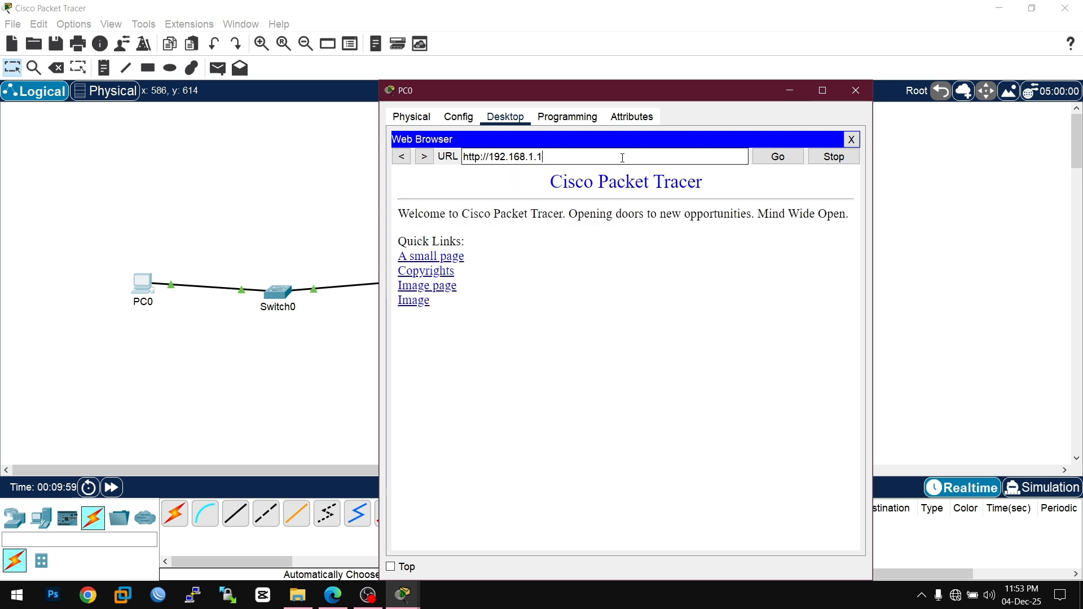
pyautogui.press('BackSpace')
pyautogui.press('BackSpace')
pyautogui.press('BackSpace')
pyautogui.press('BackSpace')
pyautogui.press('BackSpace')
pyautogui.press('BackSpace')
pyautogui.press('BackSpace')
pyautogui.press('BackSpace')
pyautogui.press('BackSpace')
pyautogui.press('BackSpace')
pyautogui.press('BackSpace')
pyautogui.press('BackSpace')
pyautogui.press('BackSpace')
pyautogui.press('BackSpace')
pyautogui.press('BackSpace')
pyautogui.press('BackSpace')
pyautogui.press('BackSpace')
pyautogui.press('BackSpace')
pyautogui.write('w')
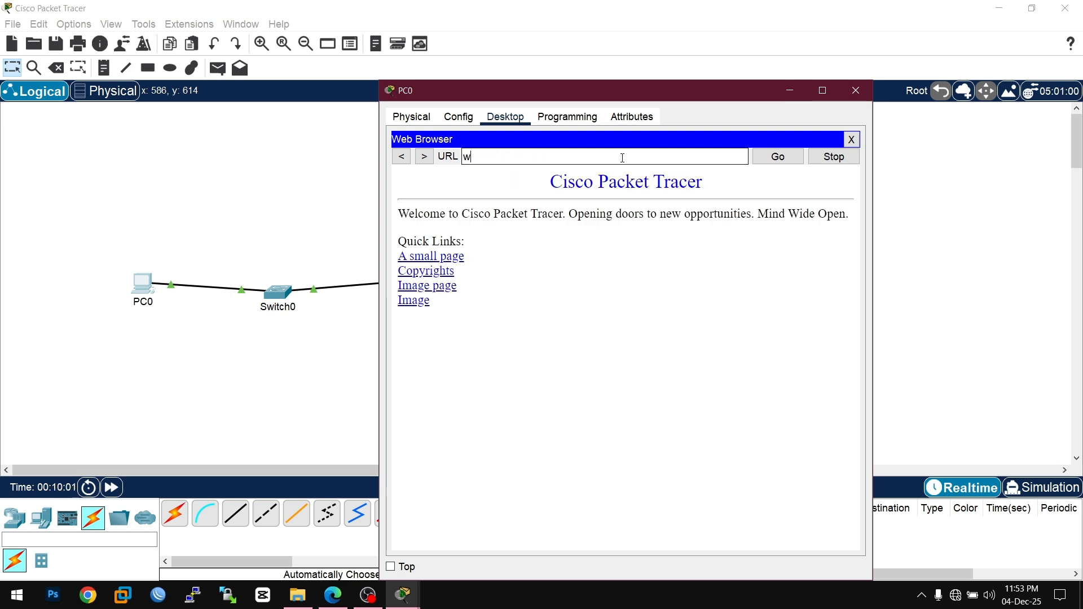
pyautogui.write('ww.zodlab.com')
pyautogui.press('Return')
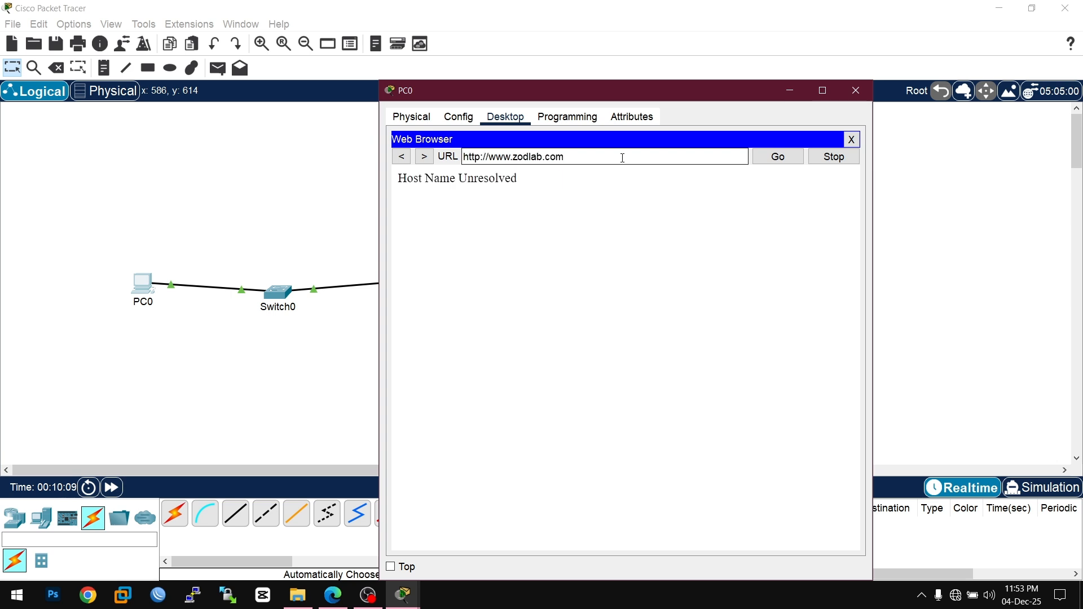
pyautogui.press('Left')
pyautogui.write('s')
pyautogui.press('Return')
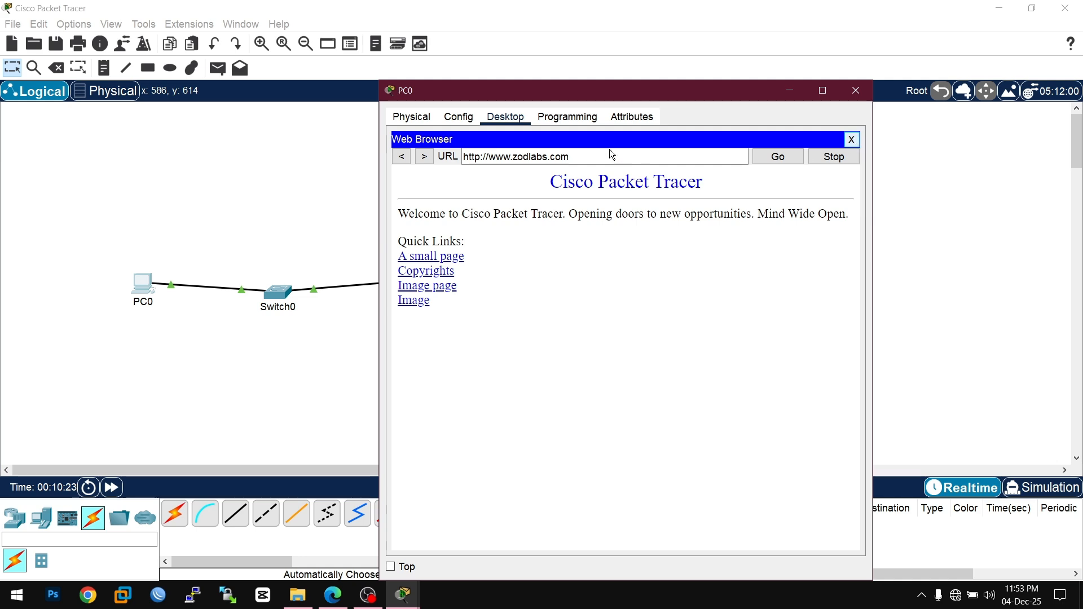
# - Close PC0's web browser and open the IPv4 DNS server entry in its IP configuration
pyautogui.click(852, 139)
pyautogui.click(432, 173)
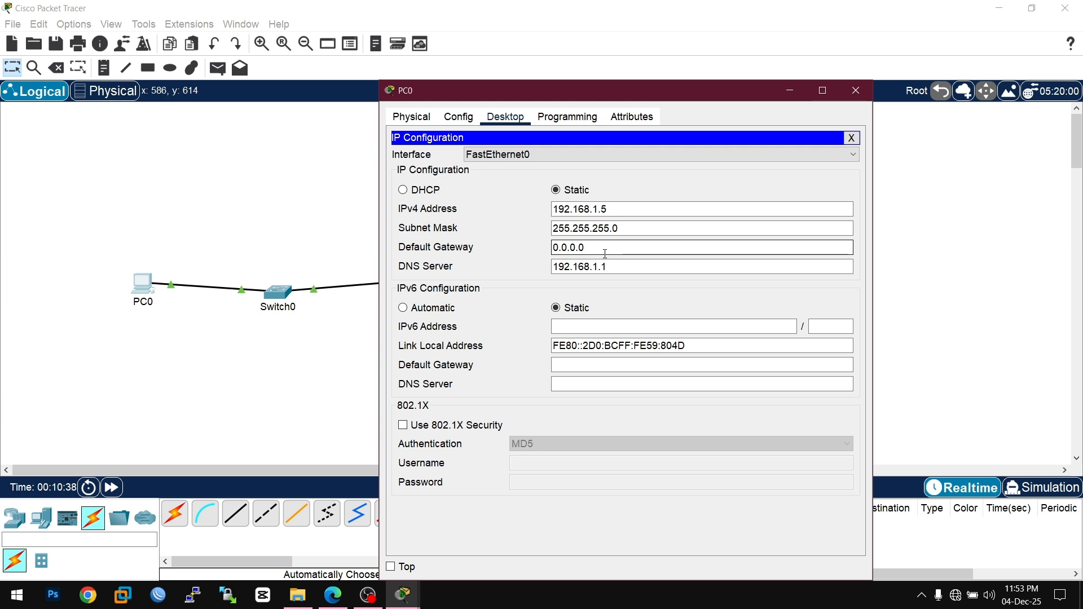
pyautogui.click(623, 265)
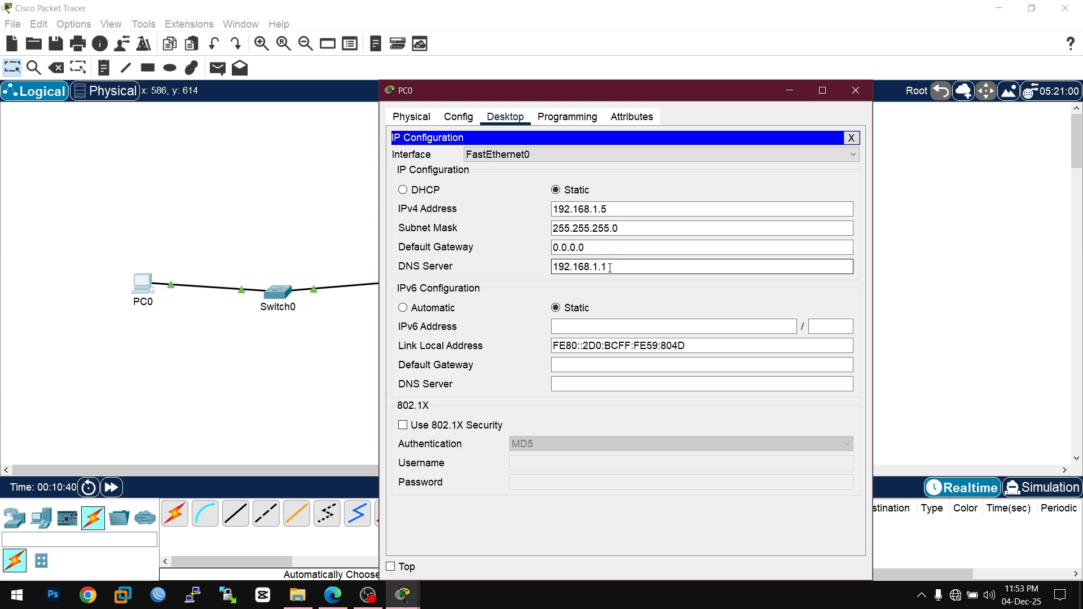